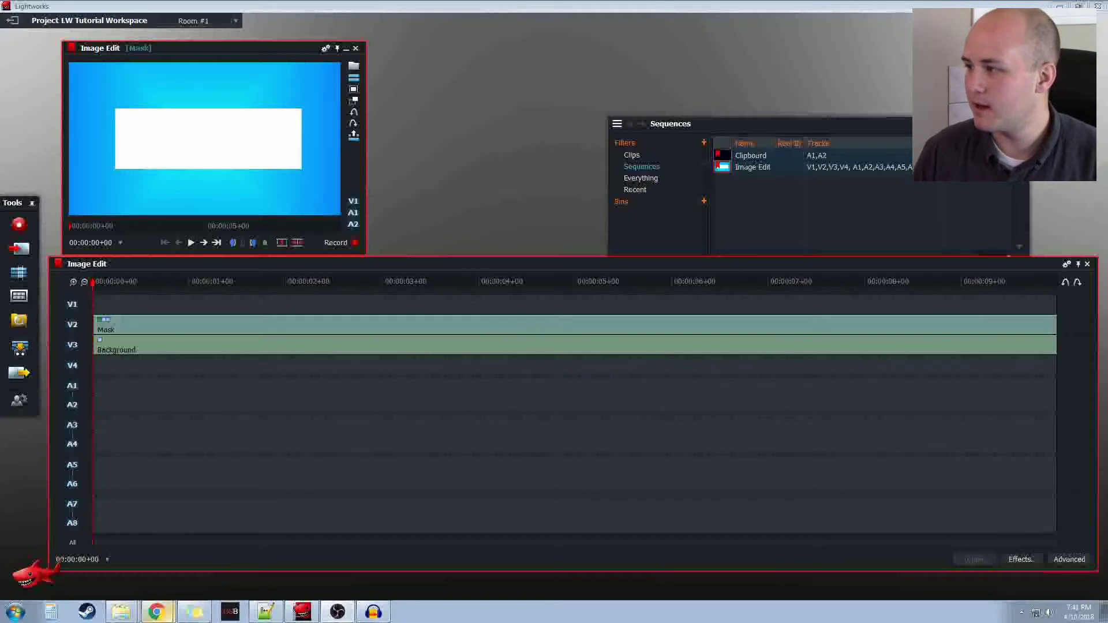
- Raise Audacity, shift its window to reveal the Sequences panel, then return to Lightworks
{"action": "left_click", "coordinate": [373, 611]}
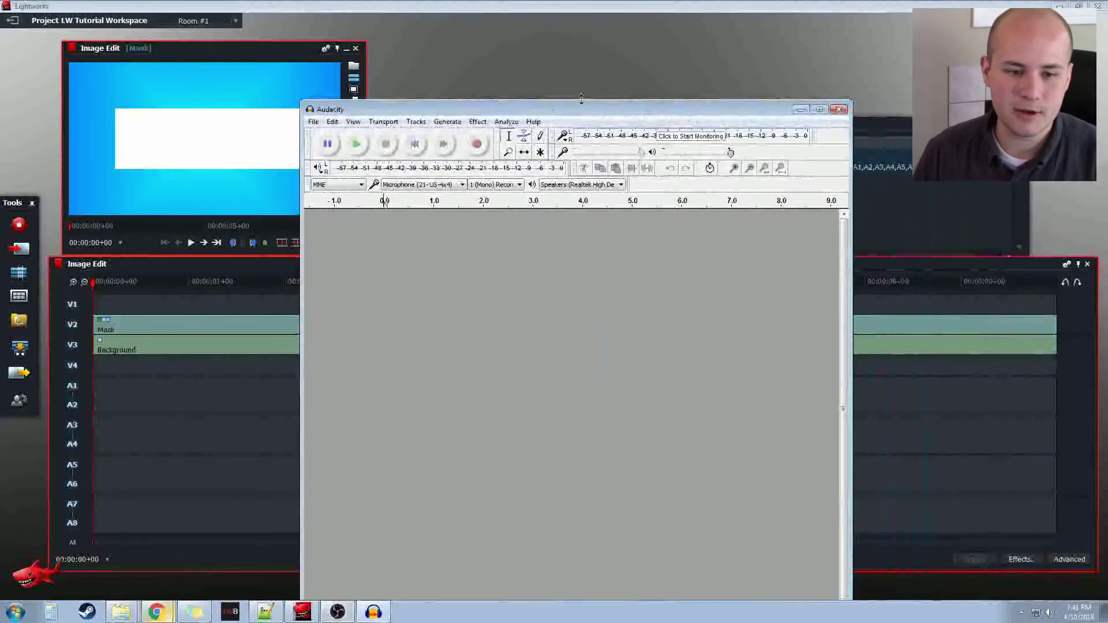
{"action": "left_click_drag", "start_coordinate": [583, 109], "coordinate": [573, 61]}
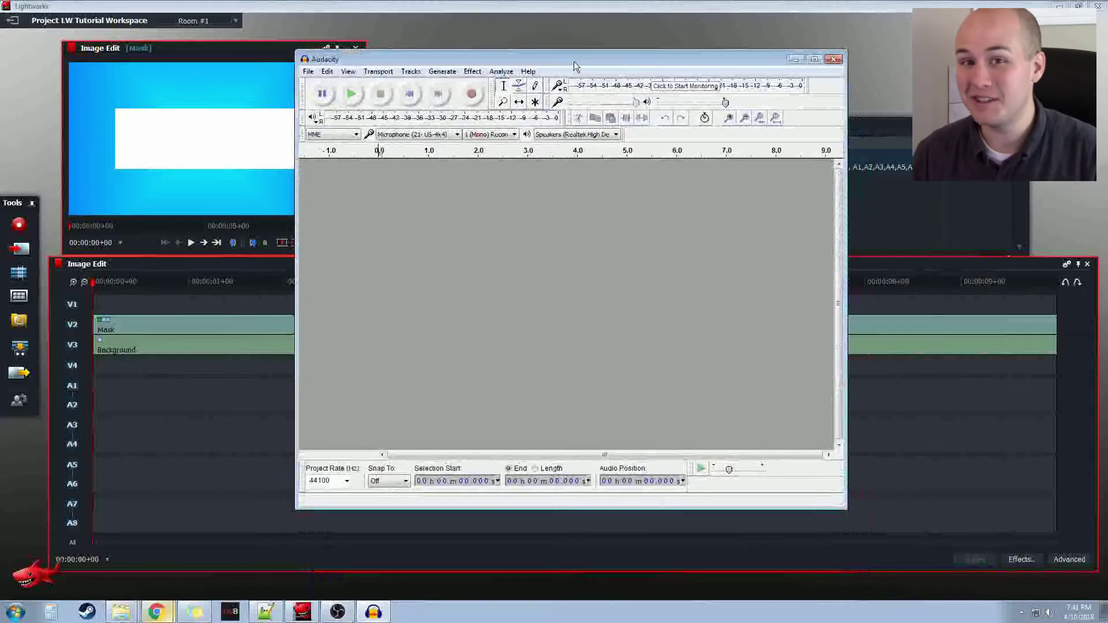
{"action": "key", "text": "alt+Tab"}
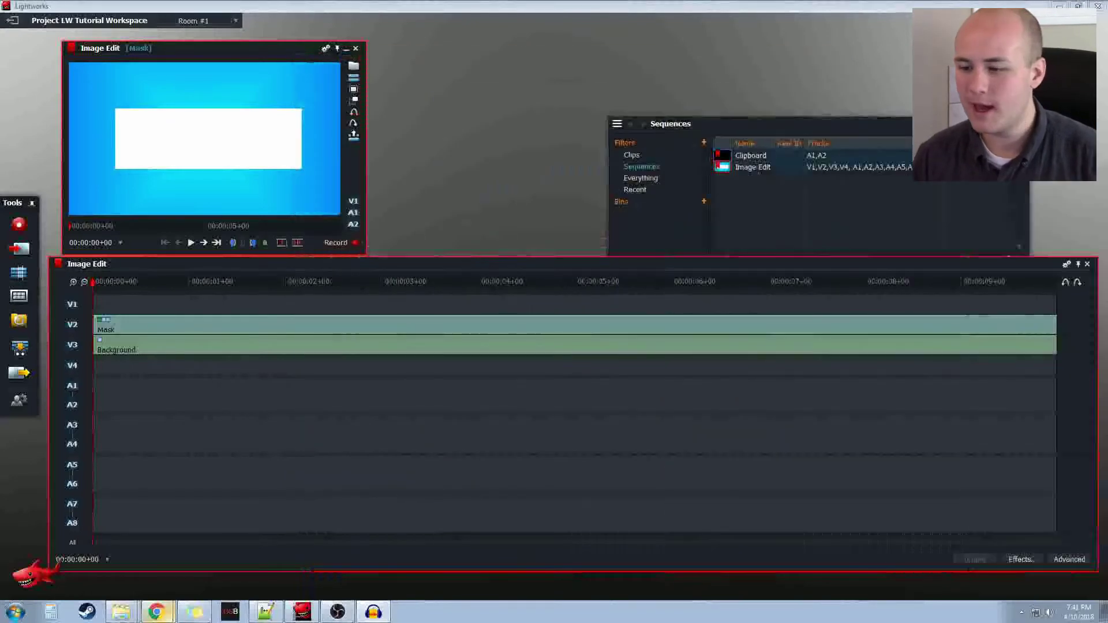
- Play and stop the Image Edit sequence, rewind it to the start, then bring Audacity forward
{"action": "left_click", "coordinate": [190, 243]}
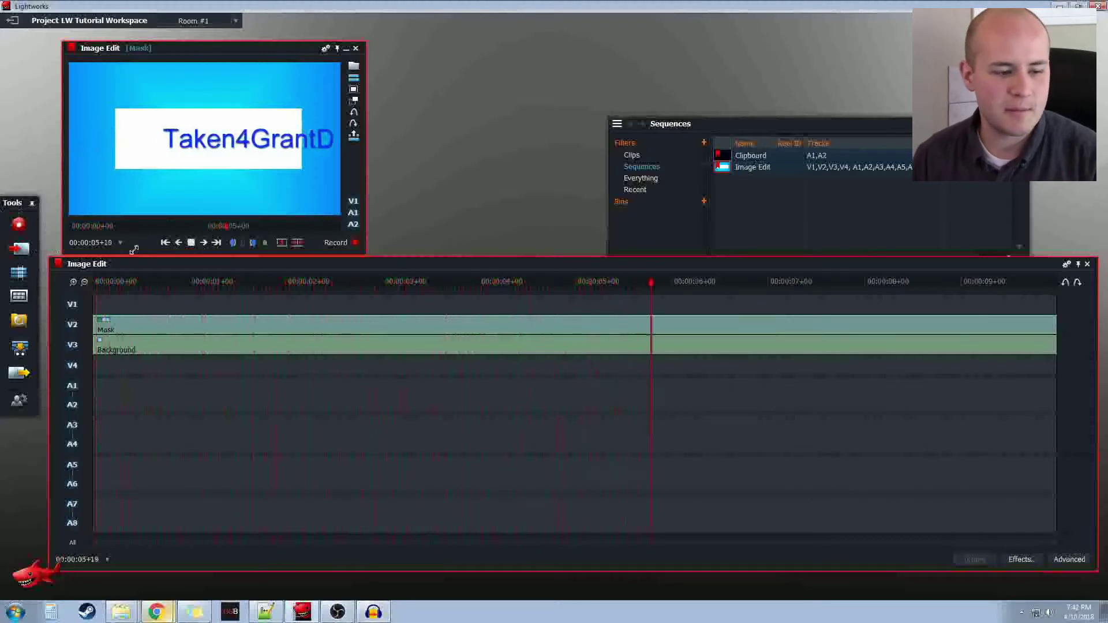
{"action": "left_click", "coordinate": [191, 243]}
{"action": "key", "text": "Home"}
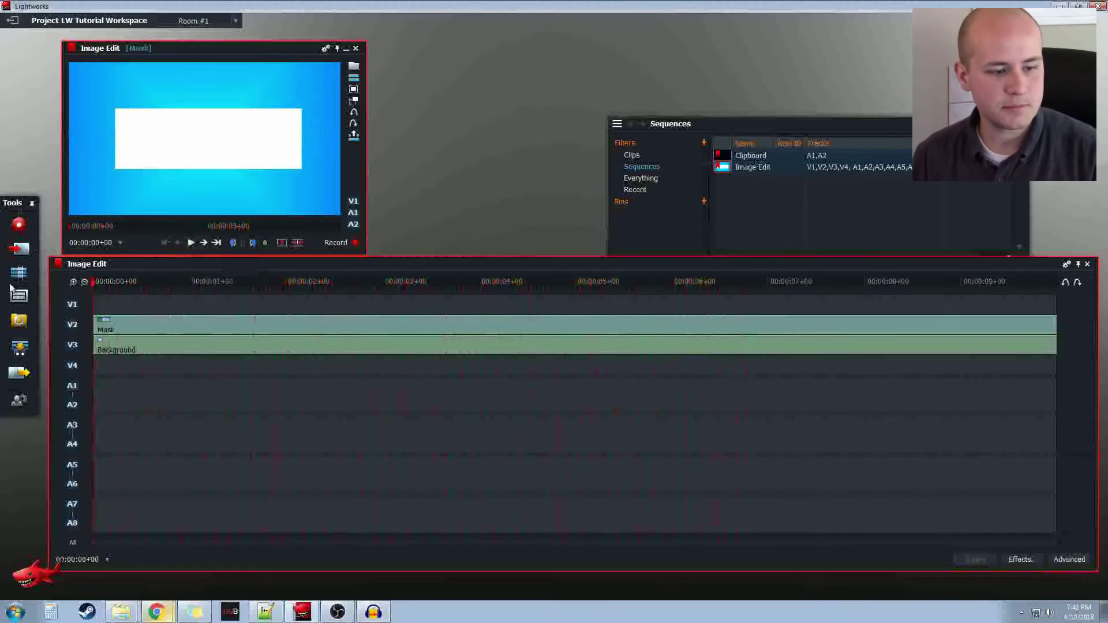
{"action": "left_click", "coordinate": [372, 612]}
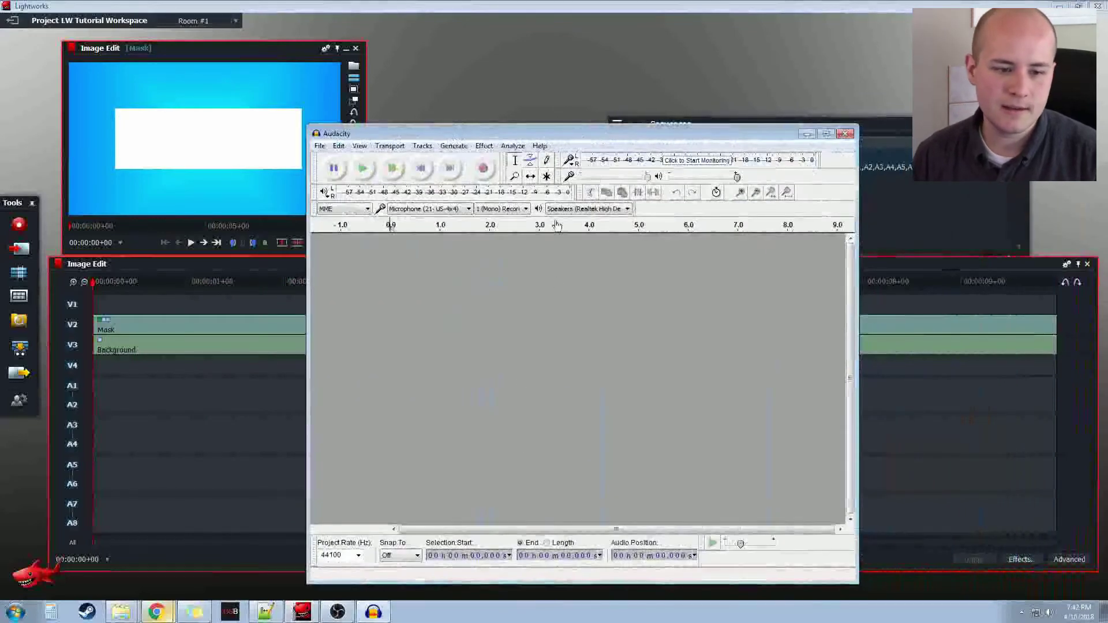
- Record a roughly 4.8-second mono voiceover, then open Export Audio with Ctrl+Shift+E
{"action": "left_click_drag", "start_coordinate": [567, 139], "coordinate": [545, 108]}
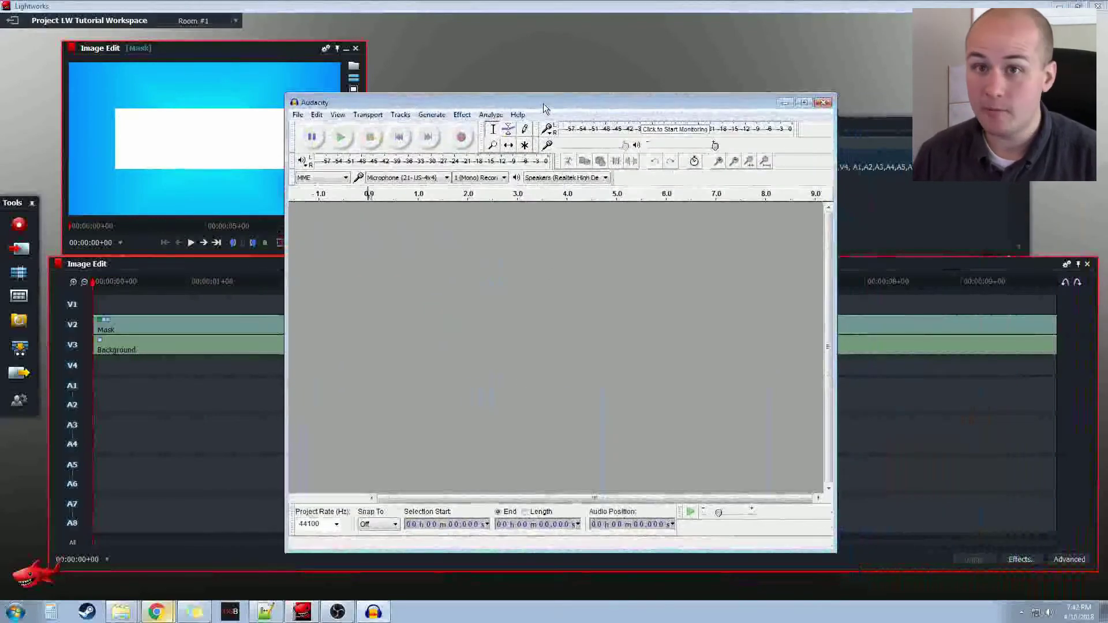
{"action": "left_click", "coordinate": [461, 136]}
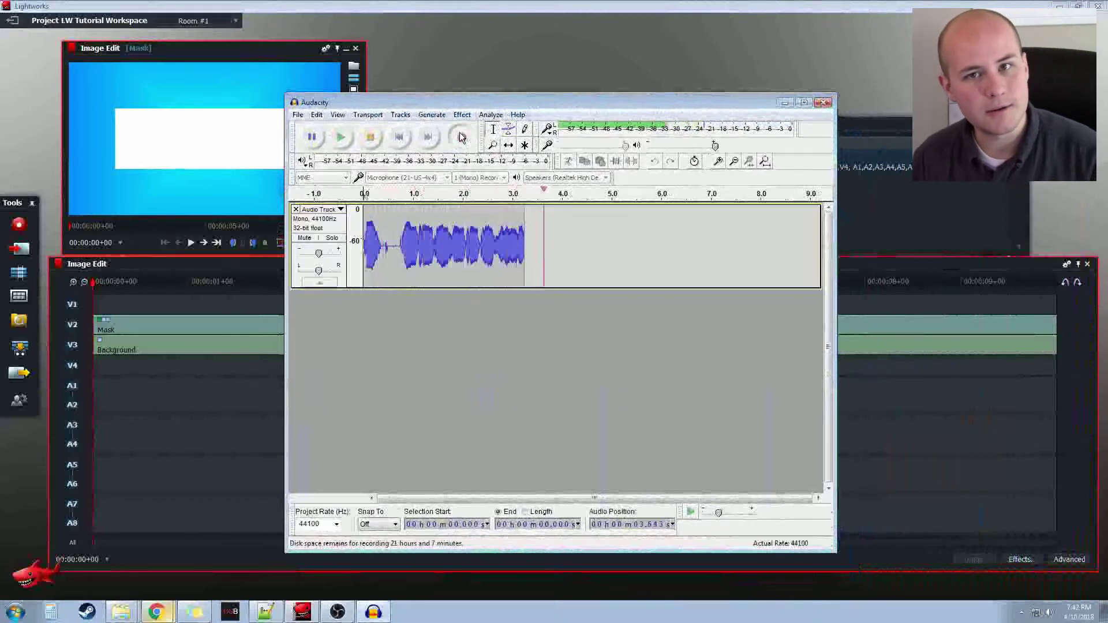
{"action": "left_click", "coordinate": [378, 137]}
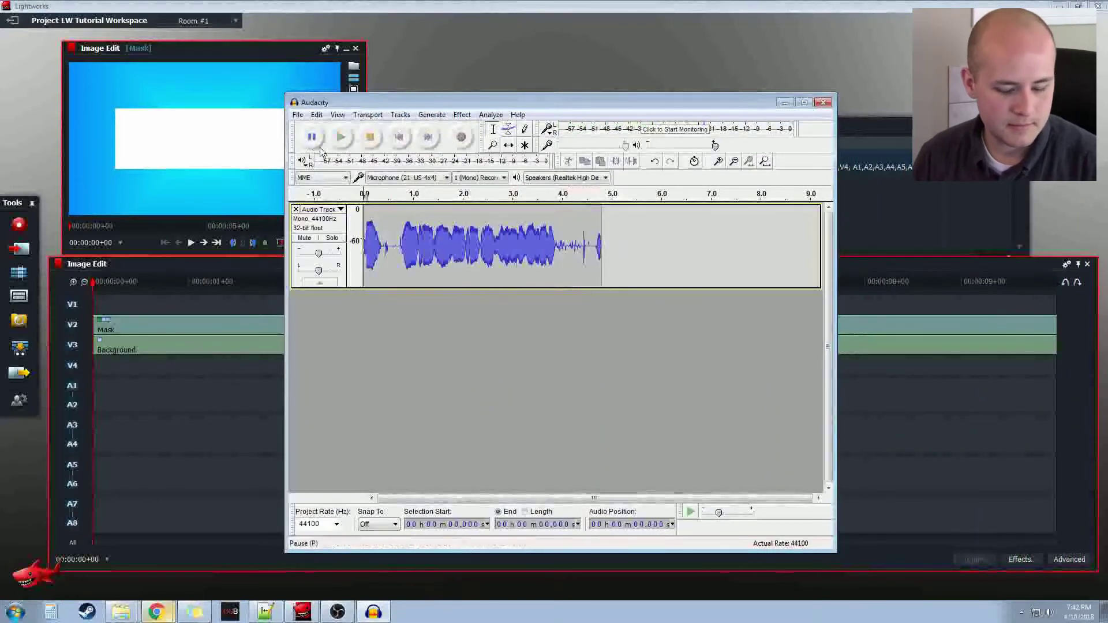
{"action": "key", "text": "ctrl+shift+e"}
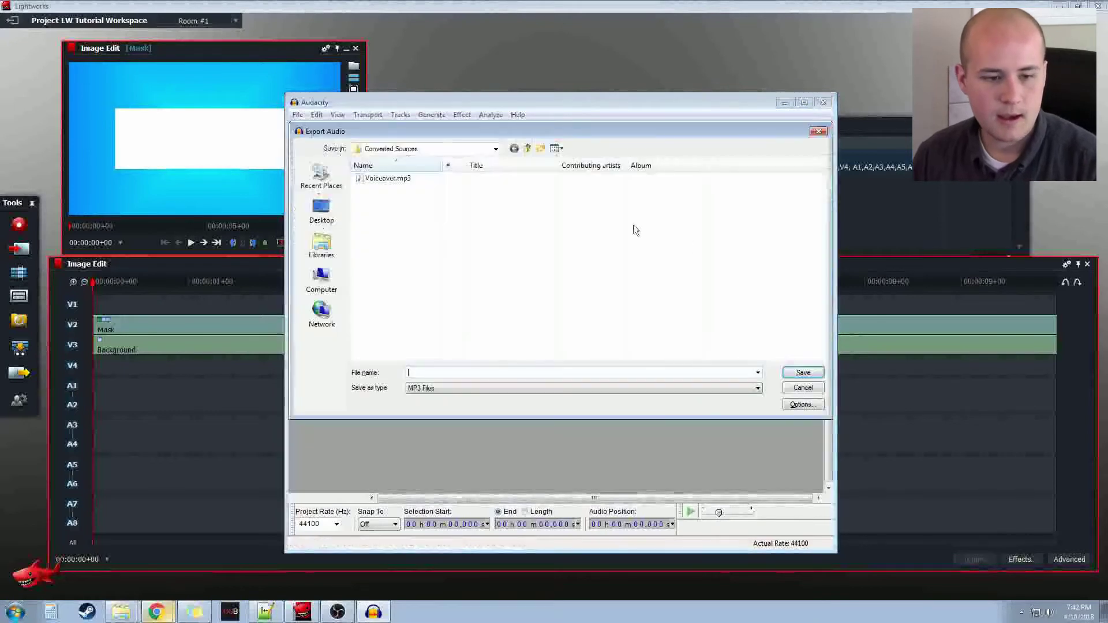
- Browse to Series > Lightworks Tutorials > Add Voiceover > Resources as the export folder
{"action": "left_click", "coordinate": [528, 149]}
{"action": "left_click", "coordinate": [528, 149]}
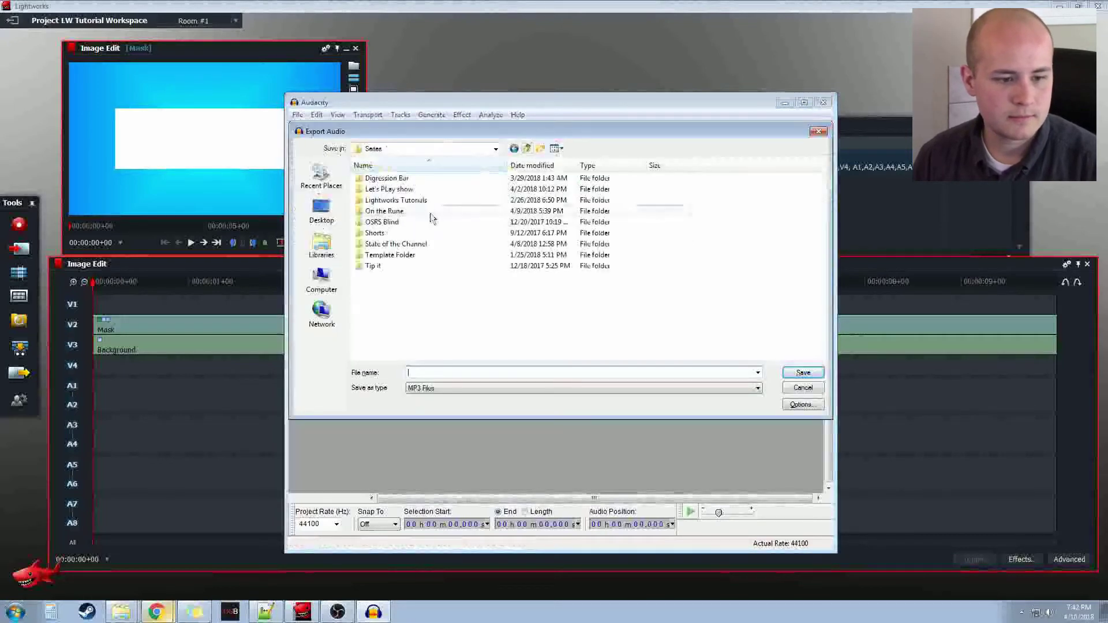
{"action": "double_click", "coordinate": [416, 200]}
{"action": "left_click", "coordinate": [397, 224]}
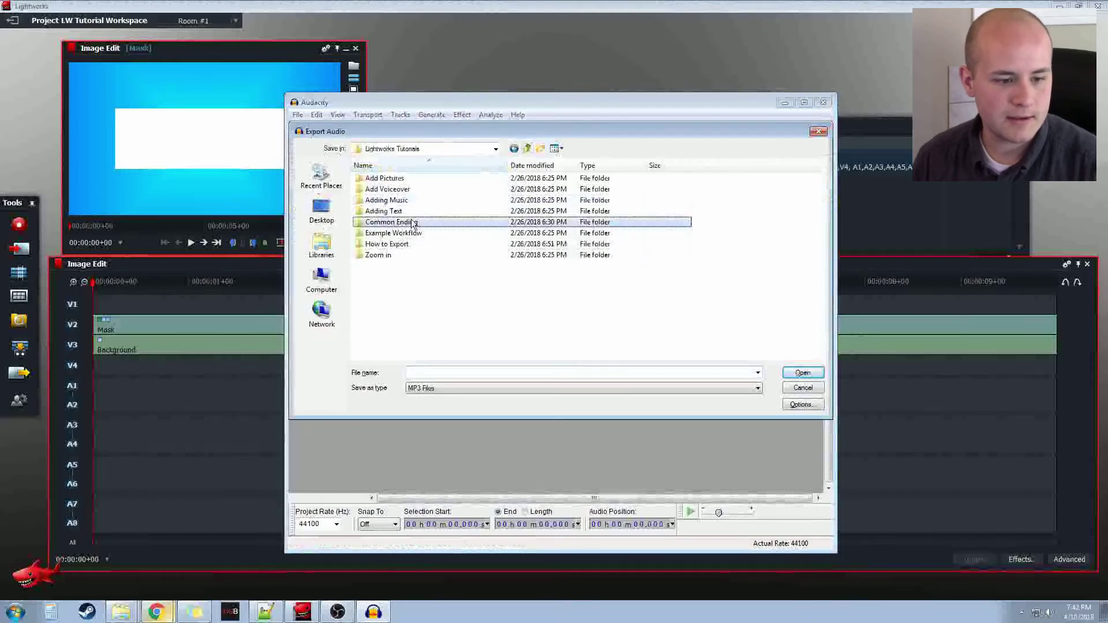
{"action": "double_click", "coordinate": [413, 190]}
{"action": "double_click", "coordinate": [404, 234]}
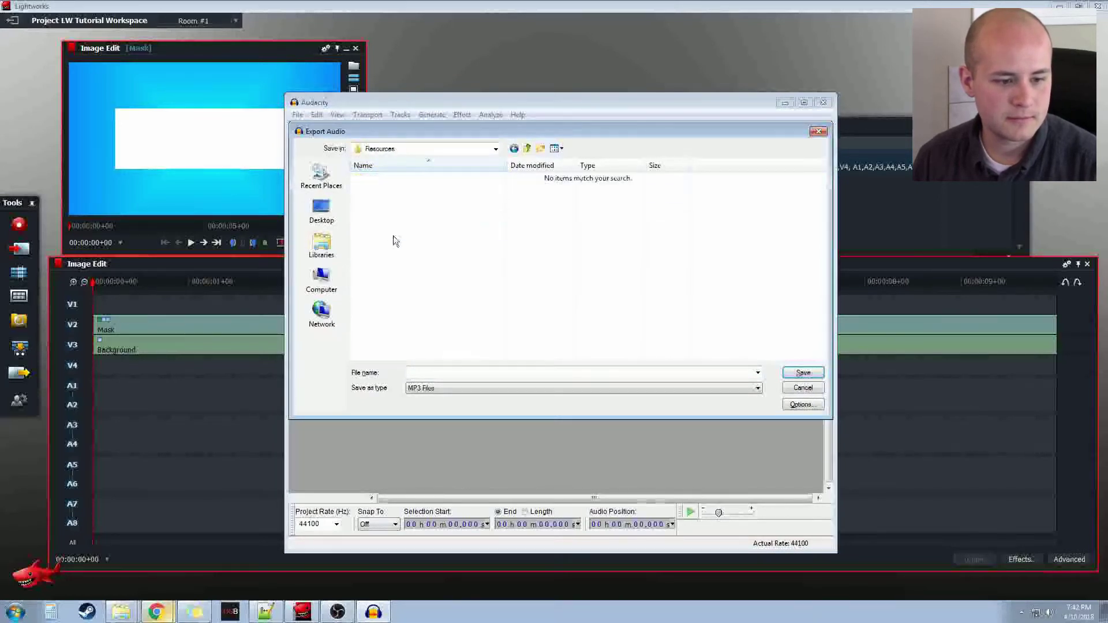
- Save the MP3 as 'Voiceover Example' and accept the metadata to finish exporting
{"action": "left_click", "coordinate": [439, 373]}
{"action": "type", "text": "Volceover Examp"}
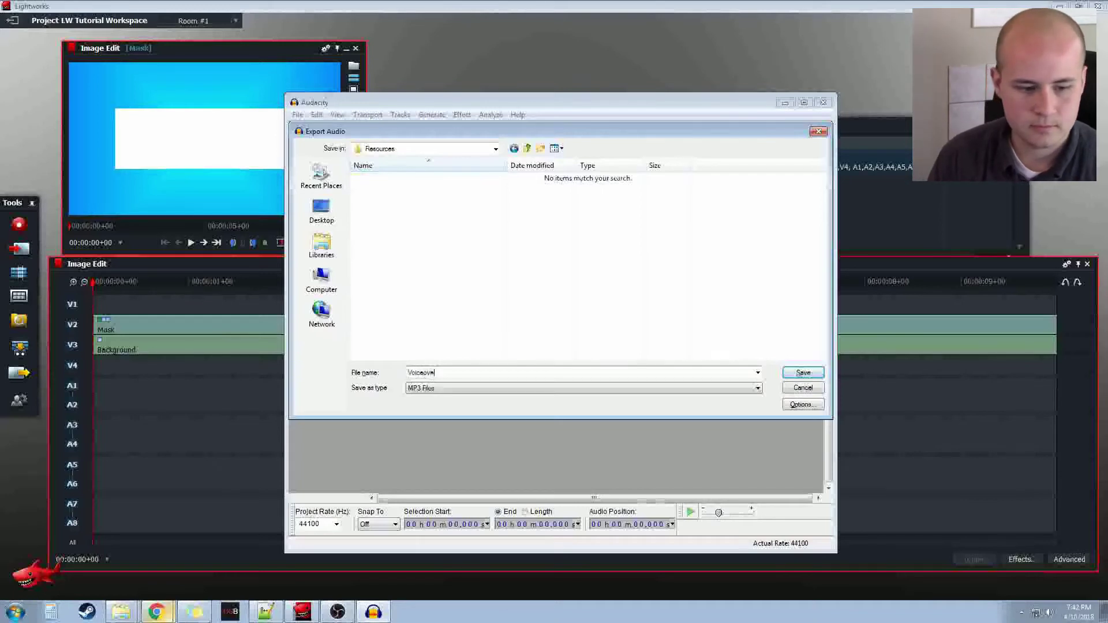
{"action": "type", "text": "le"}
{"action": "key", "text": "Return"}
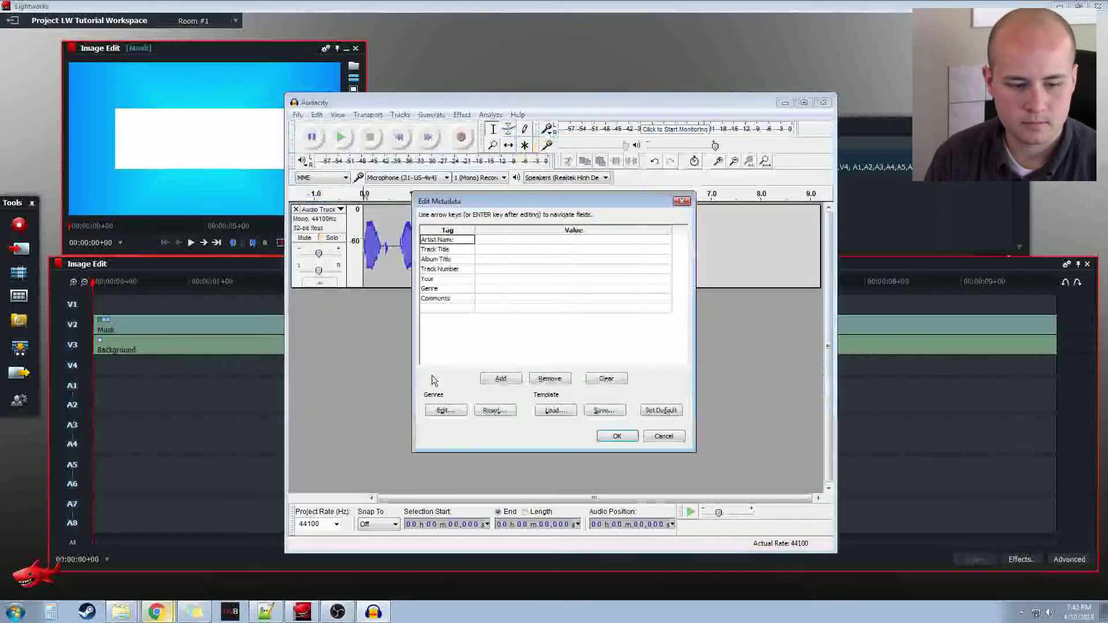
{"action": "key", "text": "Return"}
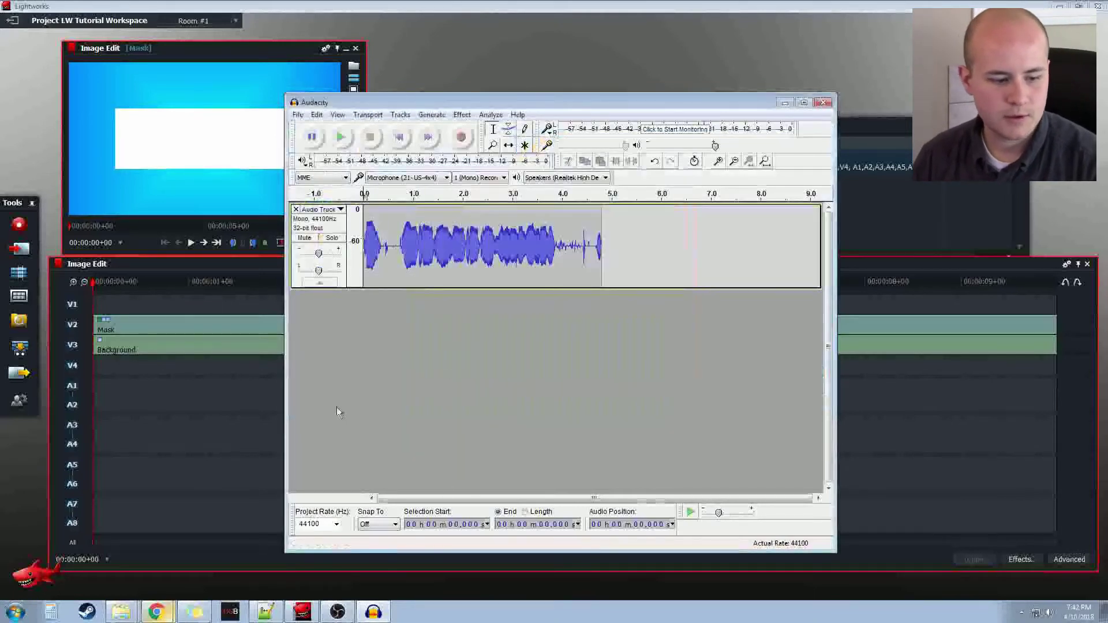
- In Explorer, navigate from Lightworks Tutorials into Add Voiceover > Resources
{"action": "left_click", "coordinate": [123, 611]}
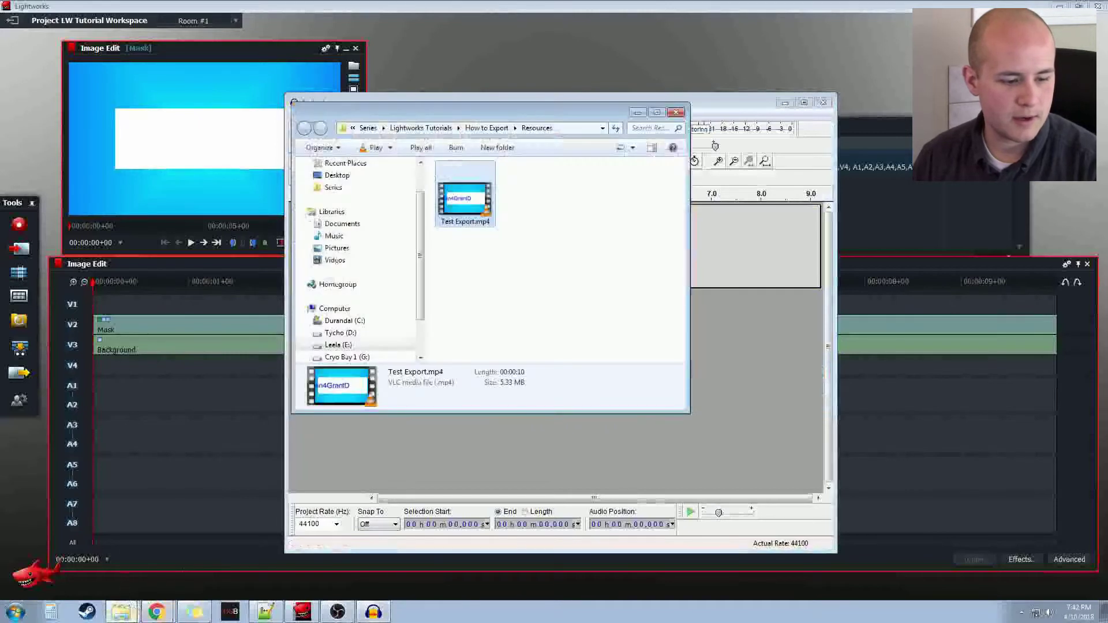
{"action": "left_click", "coordinate": [526, 293]}
{"action": "left_click", "coordinate": [441, 127]}
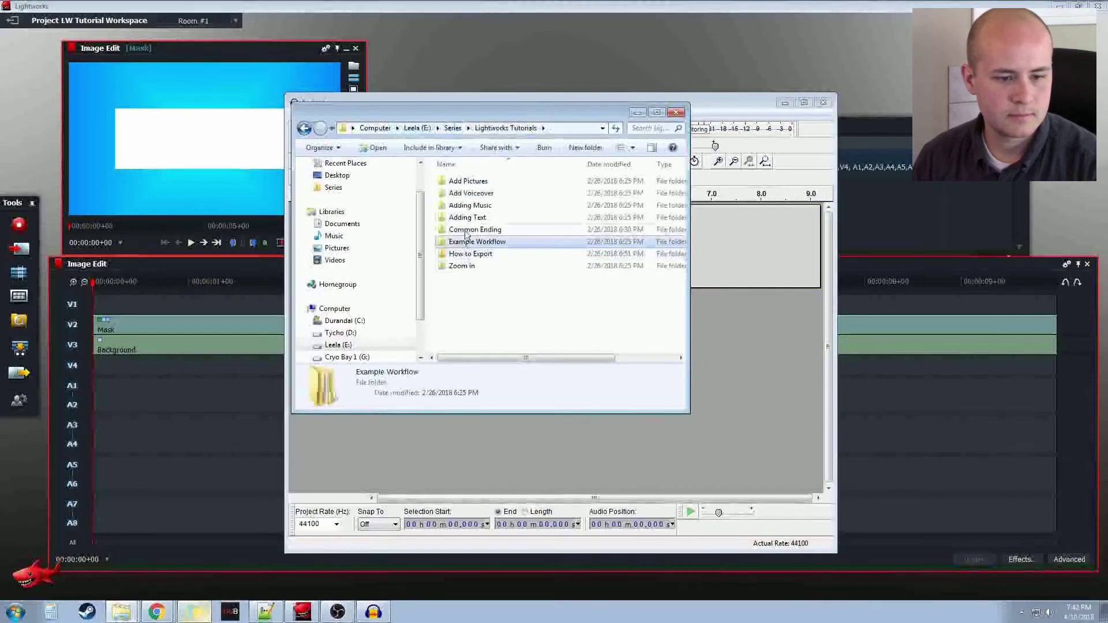
{"action": "double_click", "coordinate": [471, 193]}
{"action": "double_click", "coordinate": [570, 241]}
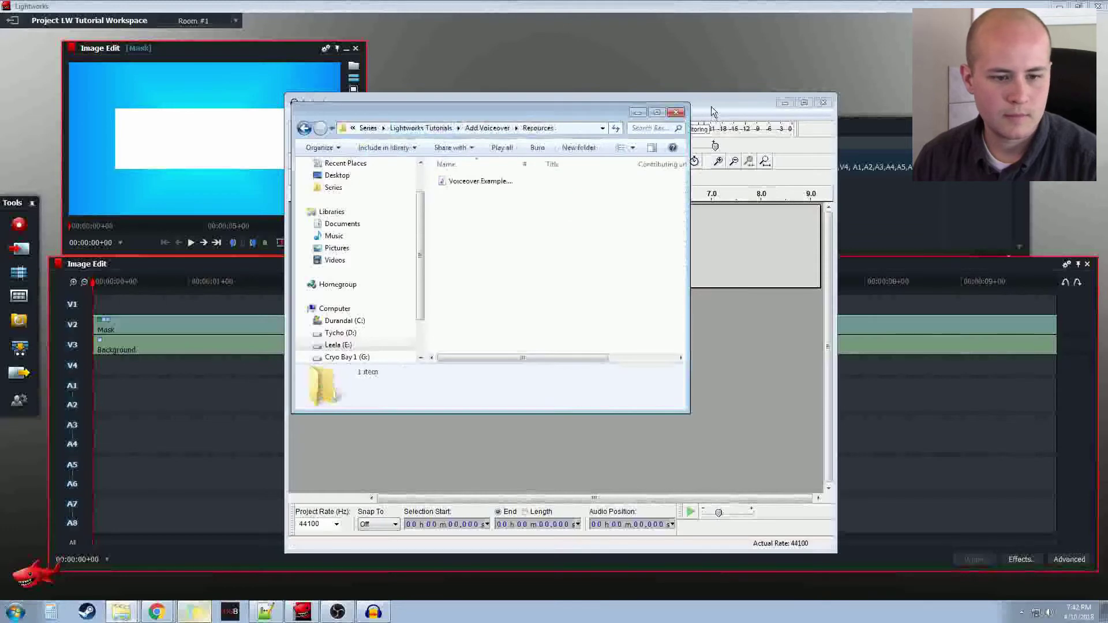
- Minimize Audacity, move and widen the Explorer window, and place the Name column after Title
{"action": "left_click", "coordinate": [785, 102]}
{"action": "left_click_drag", "start_coordinate": [580, 110], "coordinate": [456, 168]}
{"action": "left_click_drag", "start_coordinate": [563, 257], "coordinate": [836, 257]}
{"action": "left_click_drag", "start_coordinate": [391, 221], "coordinate": [355, 221]}
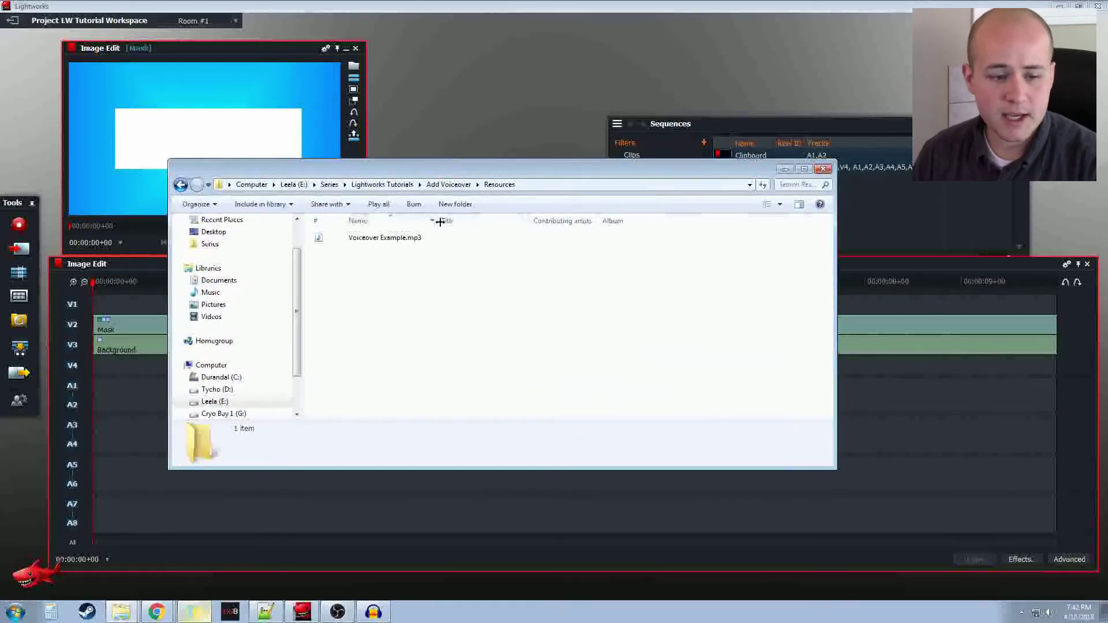
- Widen the Name column, inspect Voiceover Example.mp3's details, then close Explorer
{"action": "left_click_drag", "start_coordinate": [440, 222], "coordinate": [577, 221]}
{"action": "left_click", "coordinate": [585, 232]}
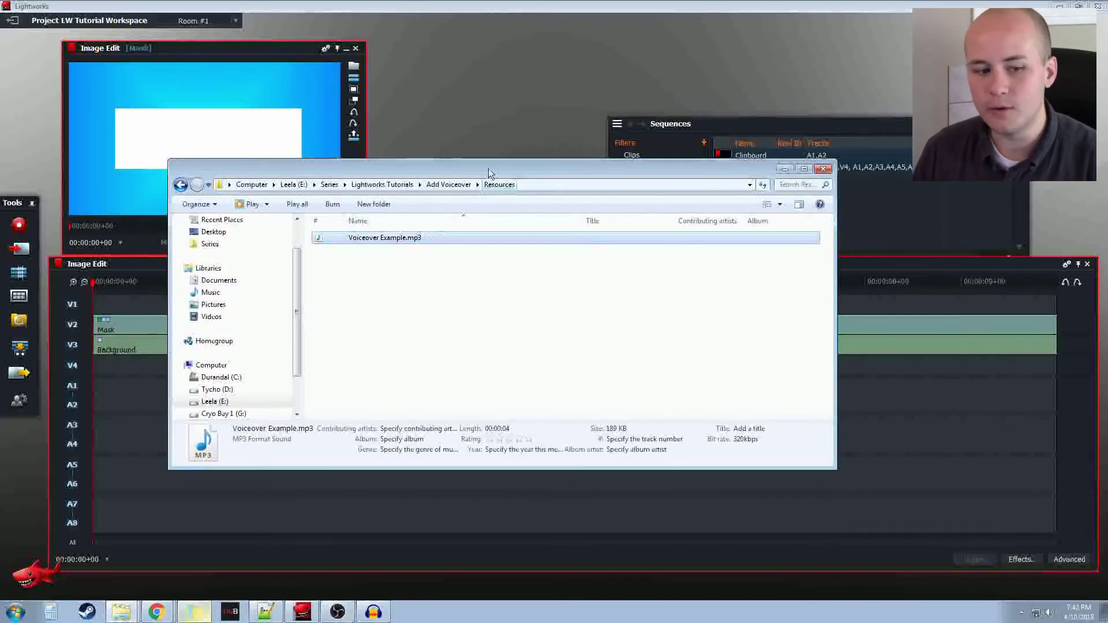
{"action": "left_click_drag", "start_coordinate": [497, 172], "coordinate": [562, 189]}
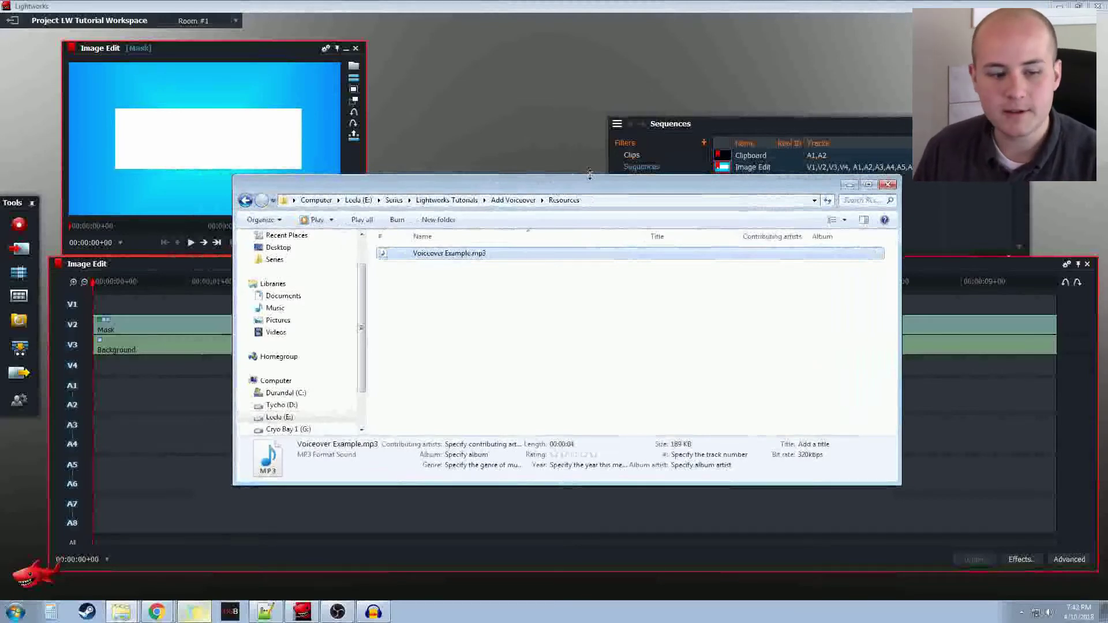
{"action": "left_click_drag", "start_coordinate": [547, 182], "coordinate": [622, 200]}
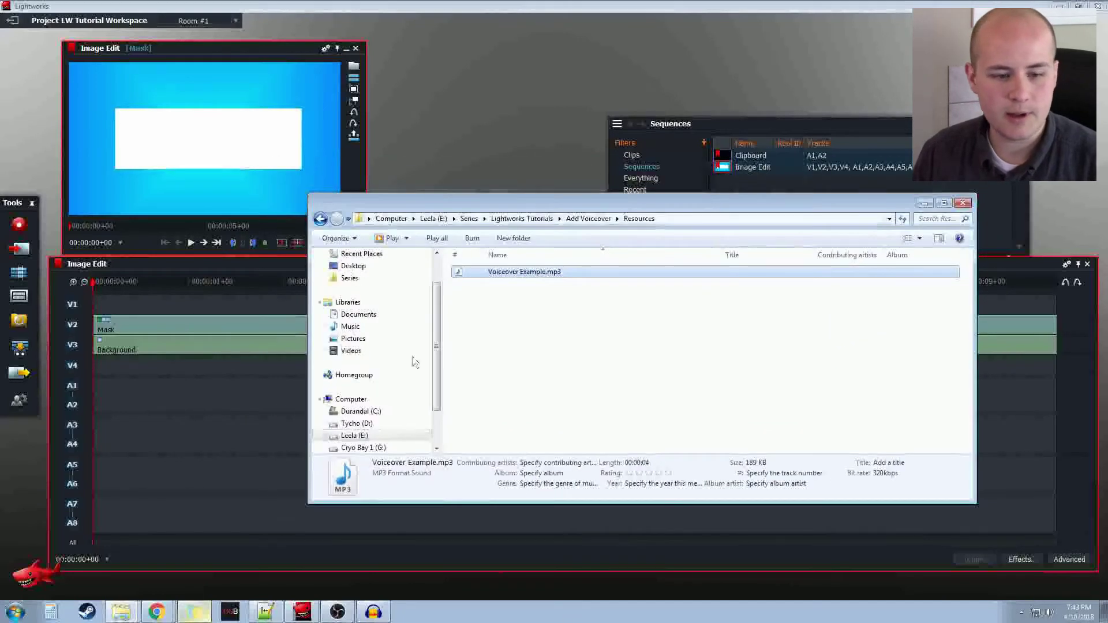
{"action": "left_click", "coordinate": [500, 278]}
{"action": "left_click", "coordinate": [507, 276]}
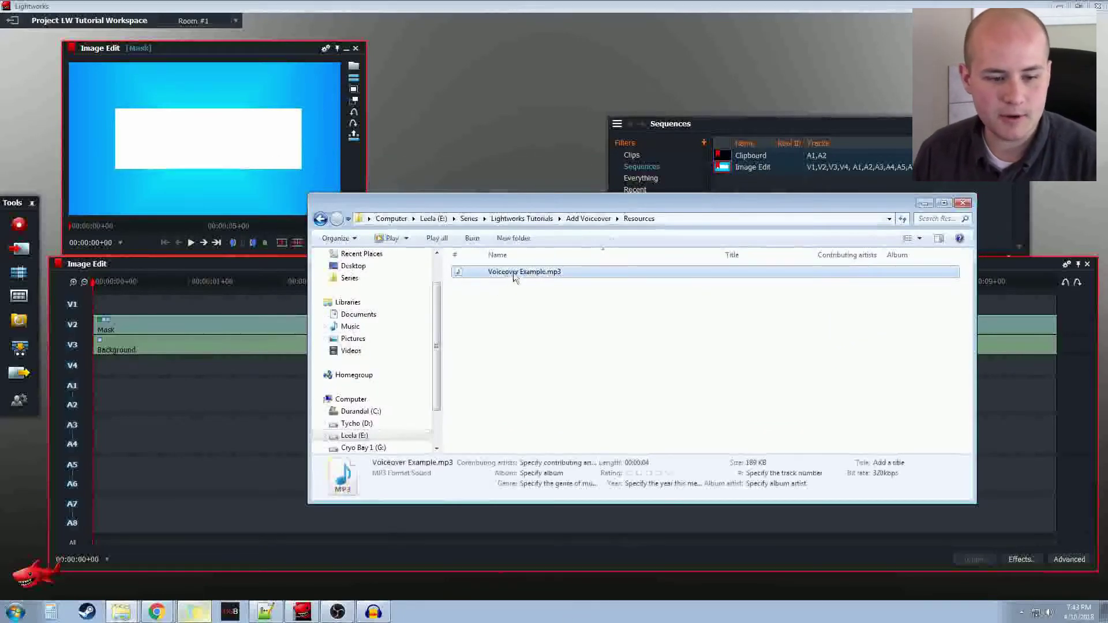
{"action": "left_click", "coordinate": [451, 6]}
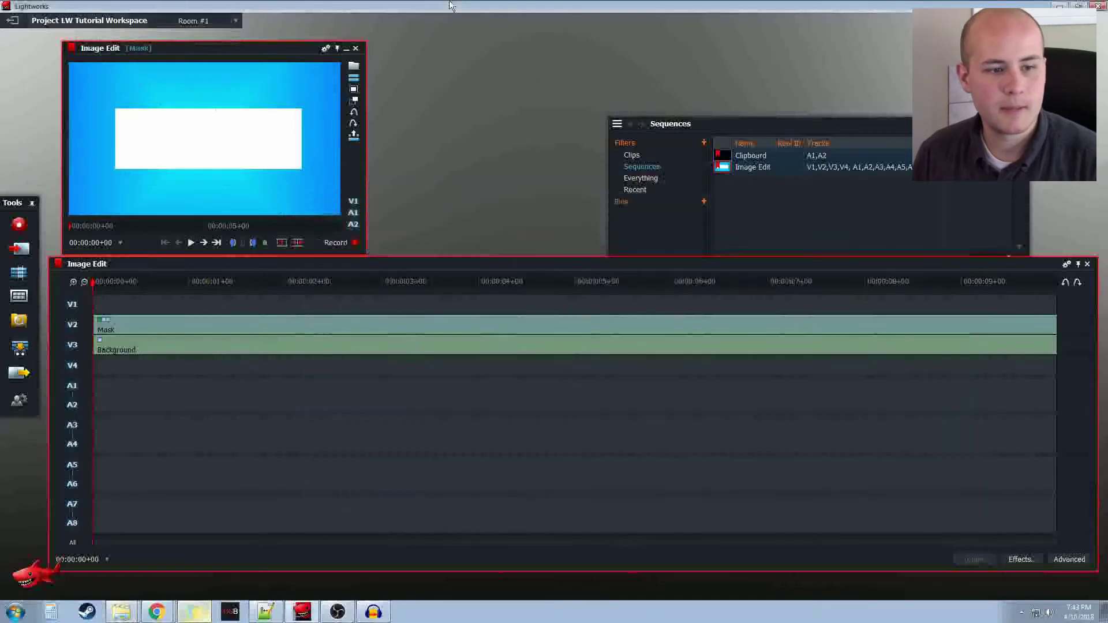
- Show Clips in the Sequences panel and drag Voiceover Example onto A1 at 00:00:00+00
{"action": "left_click", "coordinate": [640, 189]}
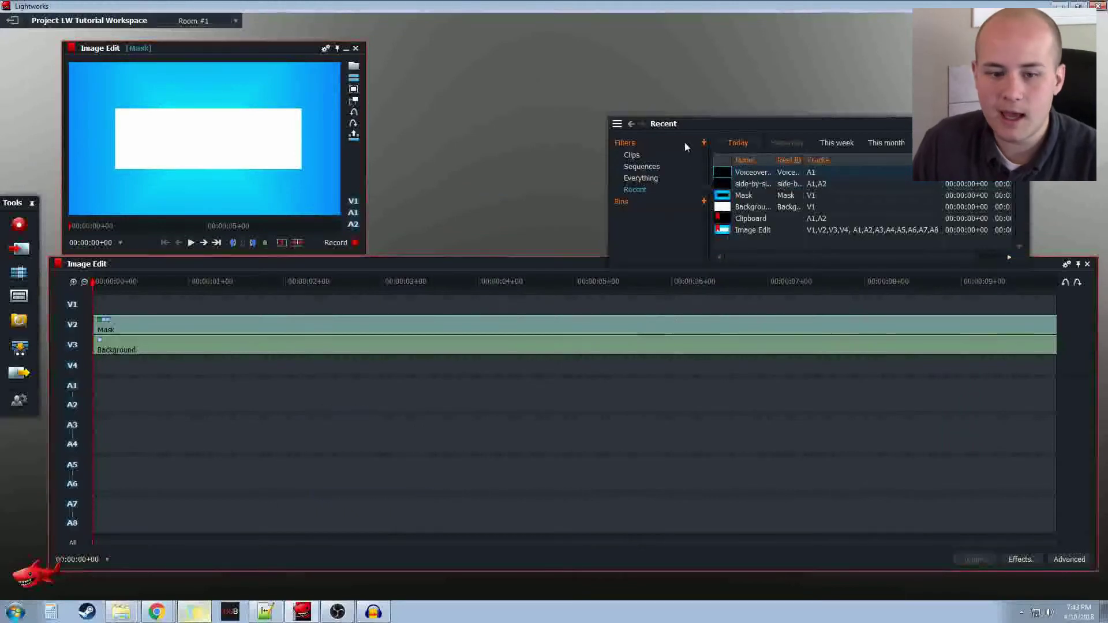
{"action": "left_click", "coordinate": [645, 153]}
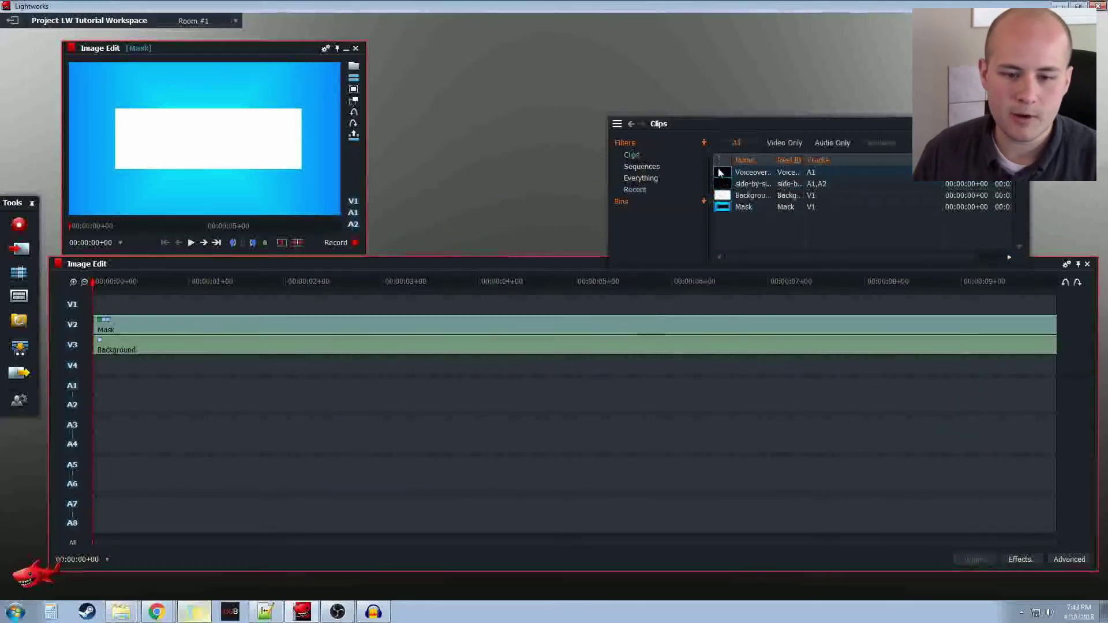
{"action": "left_click_drag", "start_coordinate": [722, 173], "coordinate": [97, 404]}
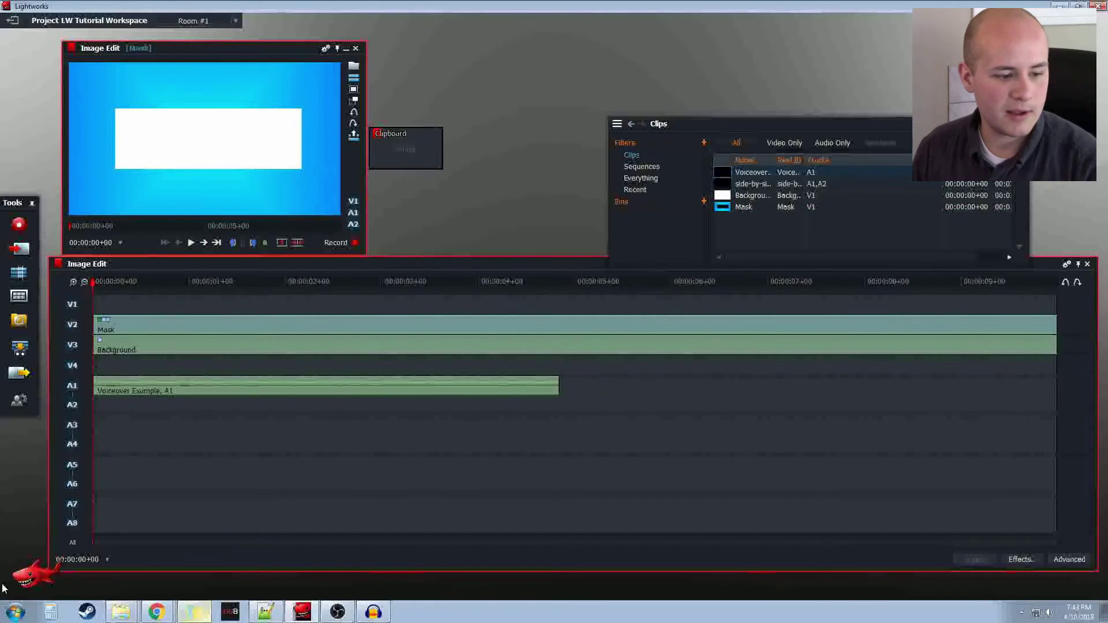
{"action": "key", "text": "space"}
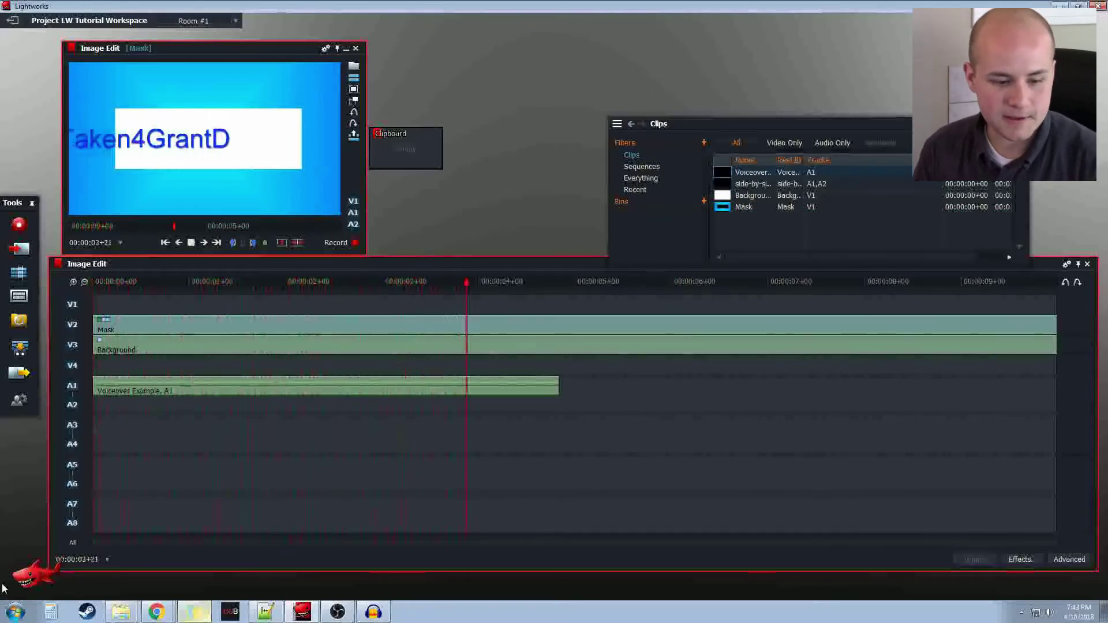
{"action": "key", "text": "space"}
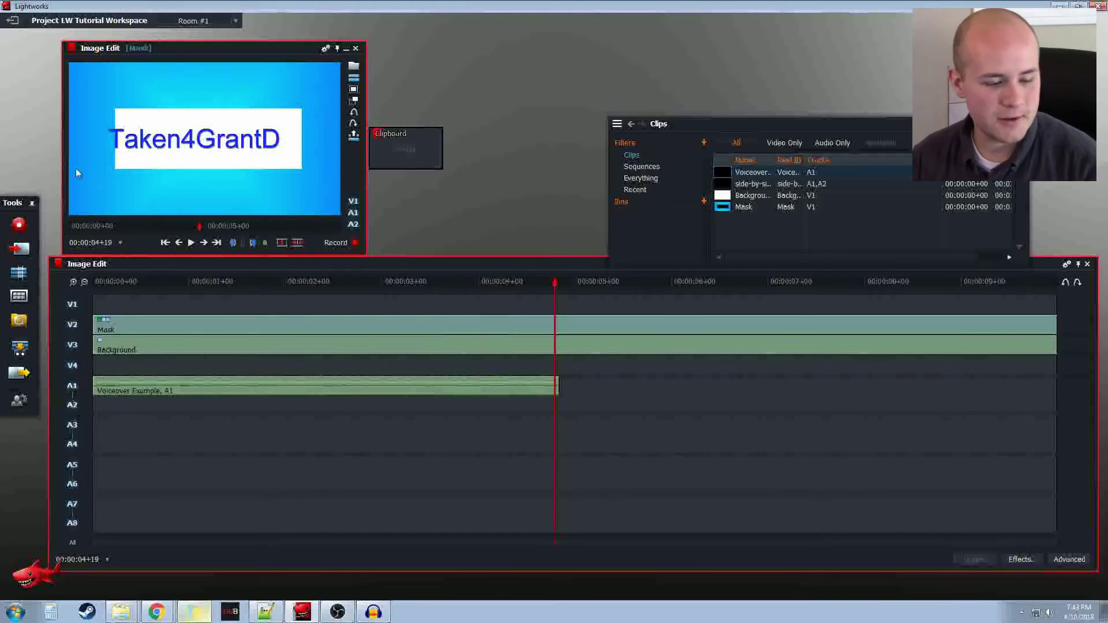
- Ungroup the A1/A2 audio tracks and lay a Voiceover Example copy across A1 and A2 at the start
{"action": "right_click", "coordinate": [71, 395]}
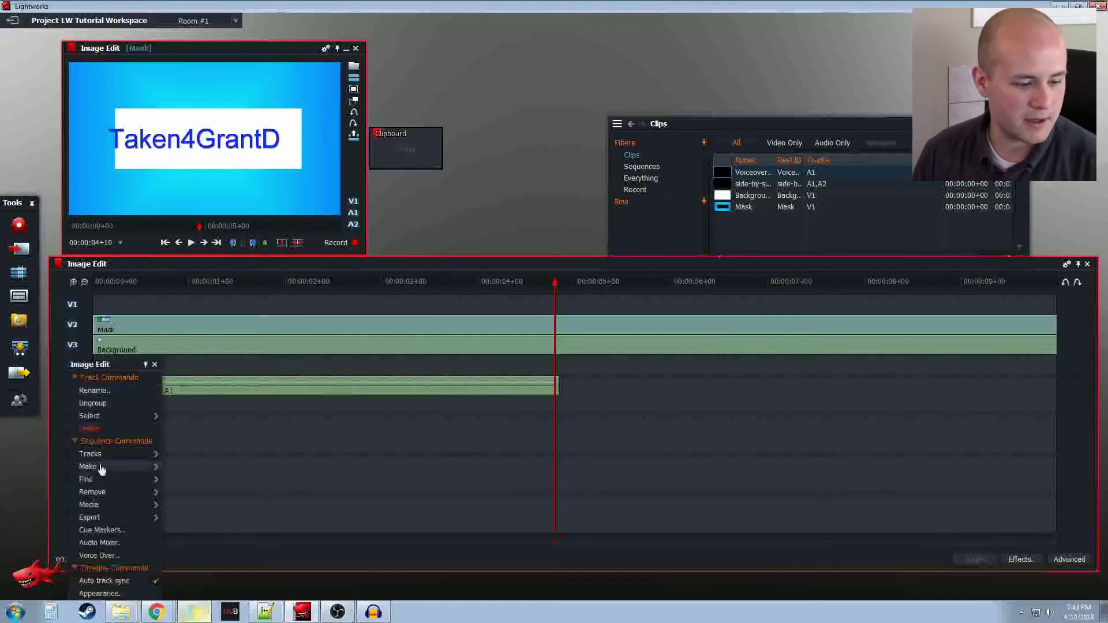
{"action": "mouse_move", "coordinate": [95, 454]}
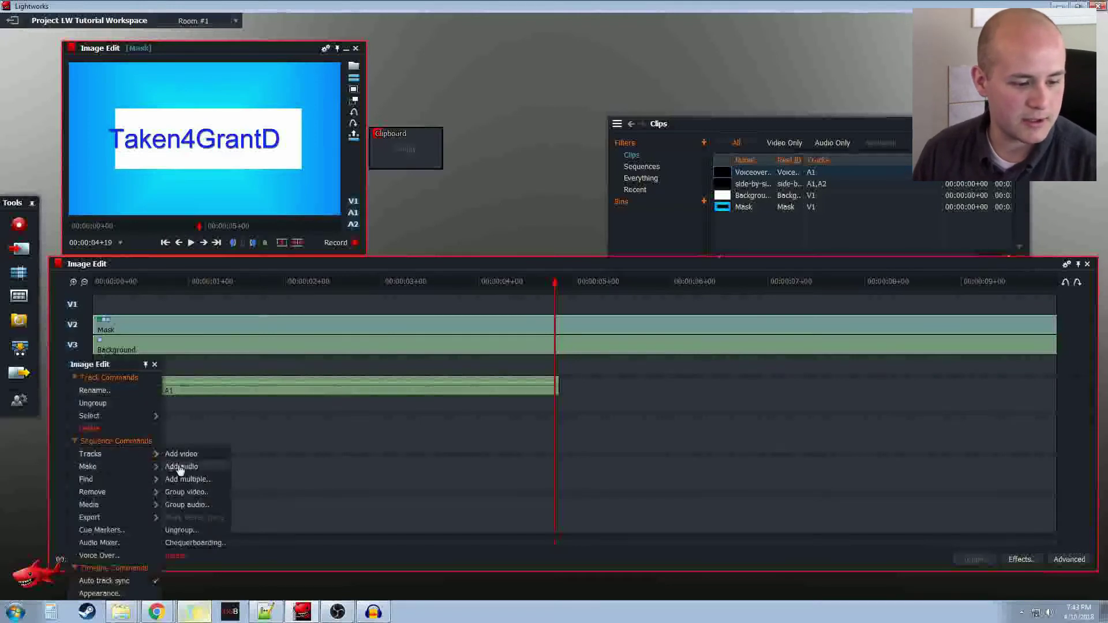
{"action": "left_click", "coordinate": [199, 531]}
{"action": "left_click", "coordinate": [519, 249]}
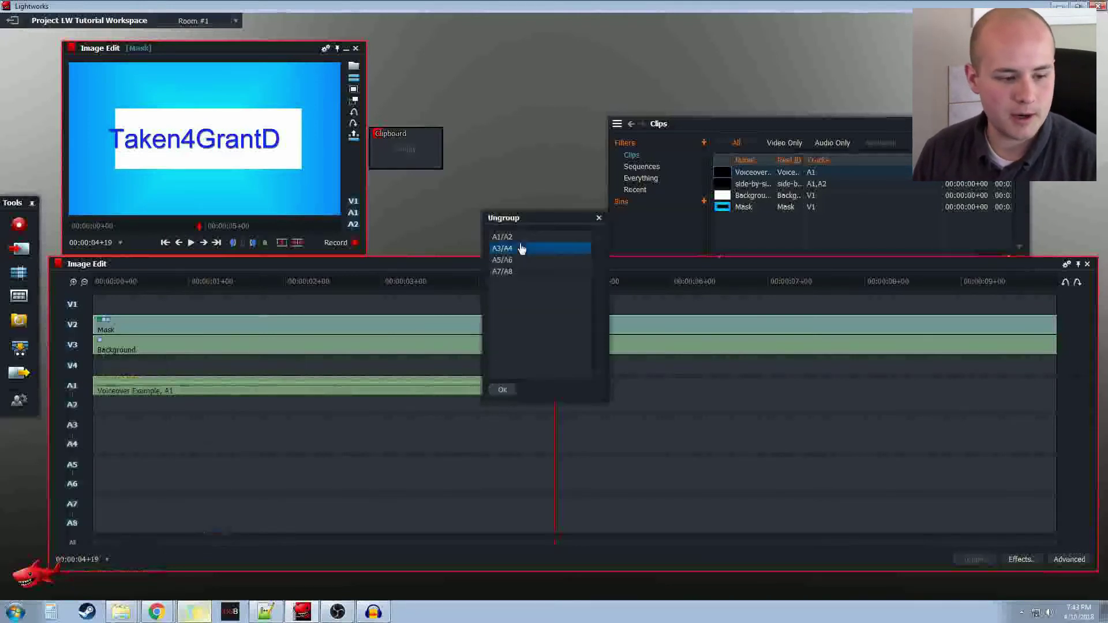
{"action": "left_click", "coordinate": [515, 238]}
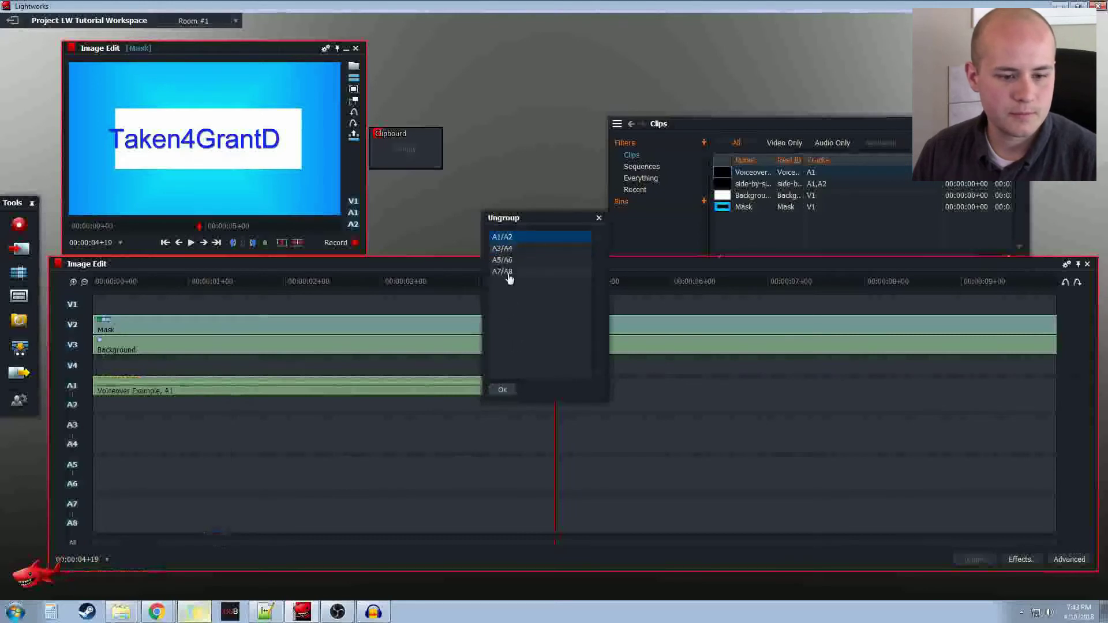
{"action": "left_click", "coordinate": [502, 390]}
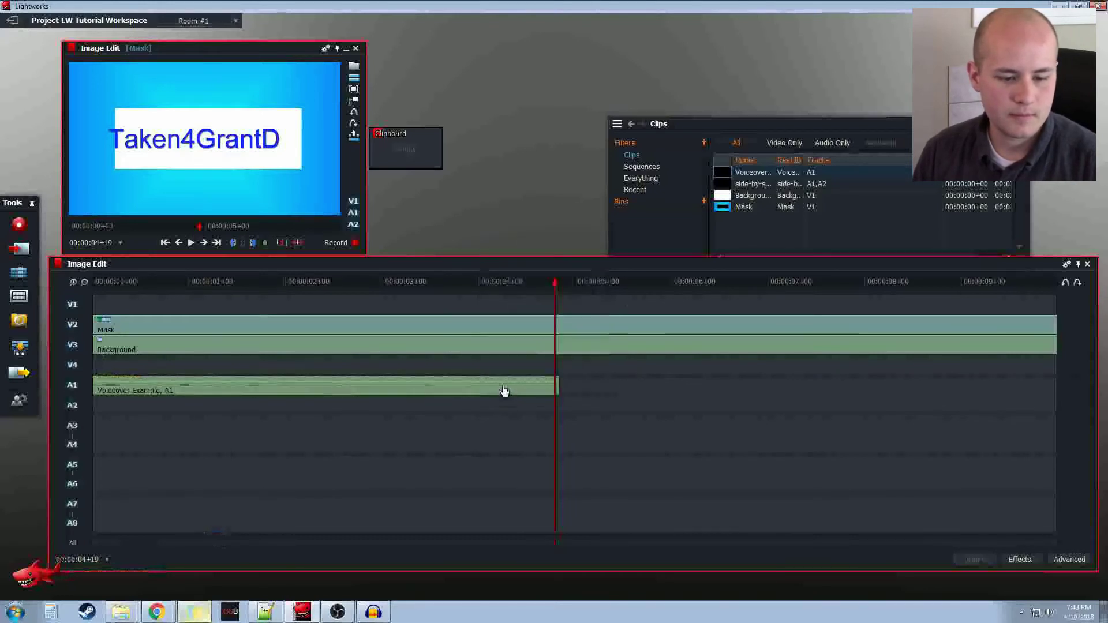
{"action": "left_click_drag", "start_coordinate": [726, 174], "coordinate": [98, 410]}
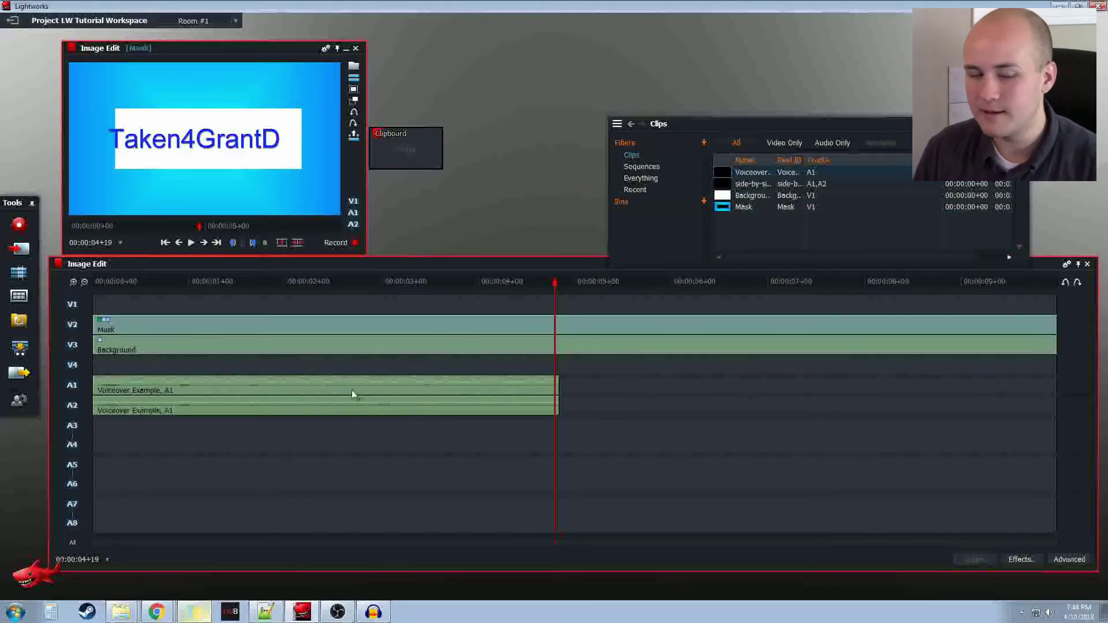
- Slide the A1/A2 voiceover to begin around 00:00:01+20 and play to check its timing
{"action": "right_click", "coordinate": [79, 407]}
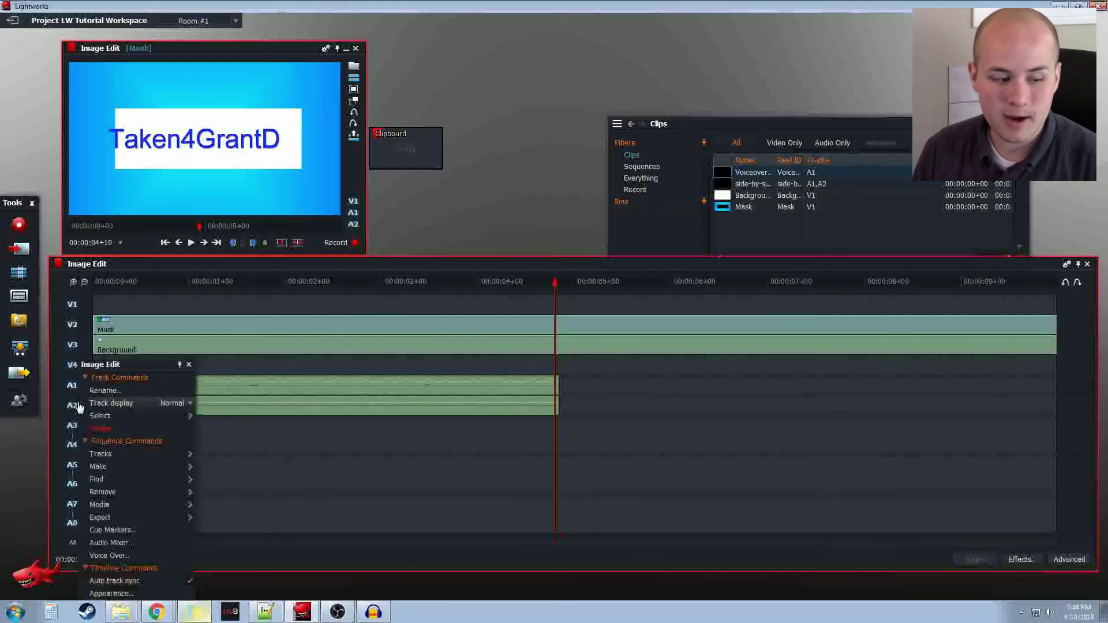
{"action": "mouse_move", "coordinate": [137, 453]}
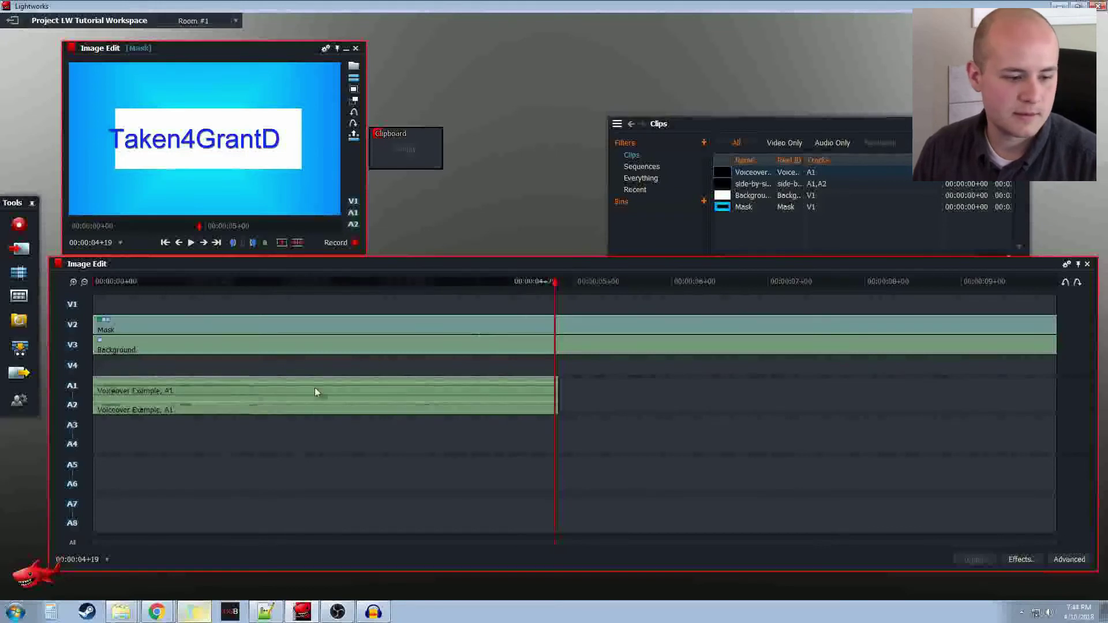
{"action": "left_click_drag", "start_coordinate": [317, 391], "coordinate": [423, 391]}
{"action": "key", "text": "space"}
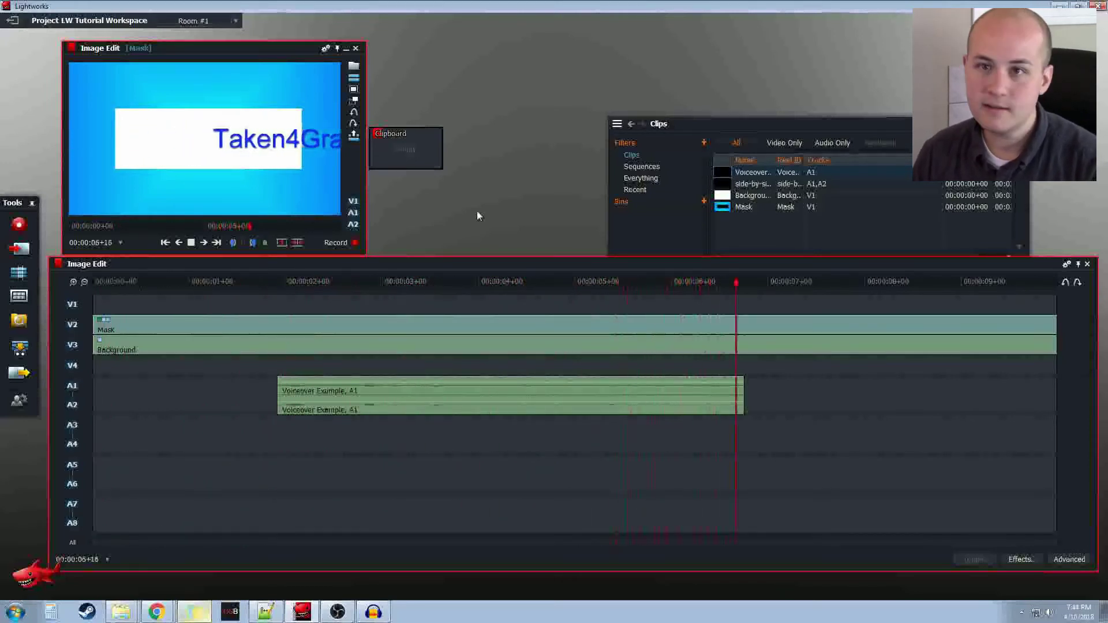
- Stop playback, exclude V2 and V3, mark in/out on the ruler and remove that section
{"action": "key", "text": "space"}
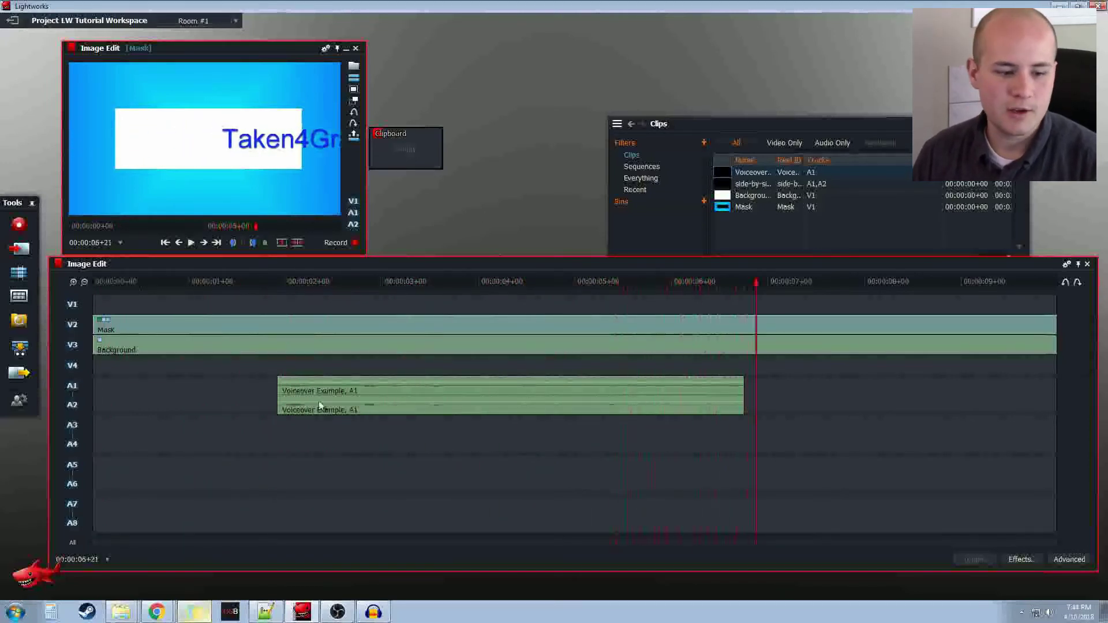
{"action": "left_click", "coordinate": [73, 345]}
{"action": "left_click", "coordinate": [74, 329]}
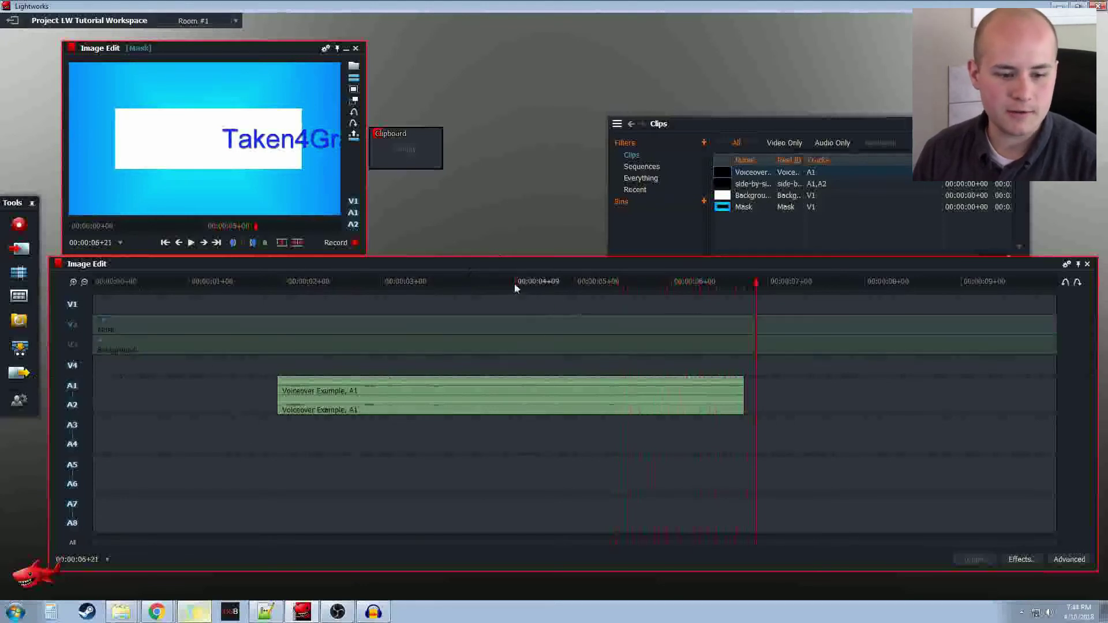
{"action": "left_click_drag", "start_coordinate": [514, 282], "coordinate": [256, 287]}
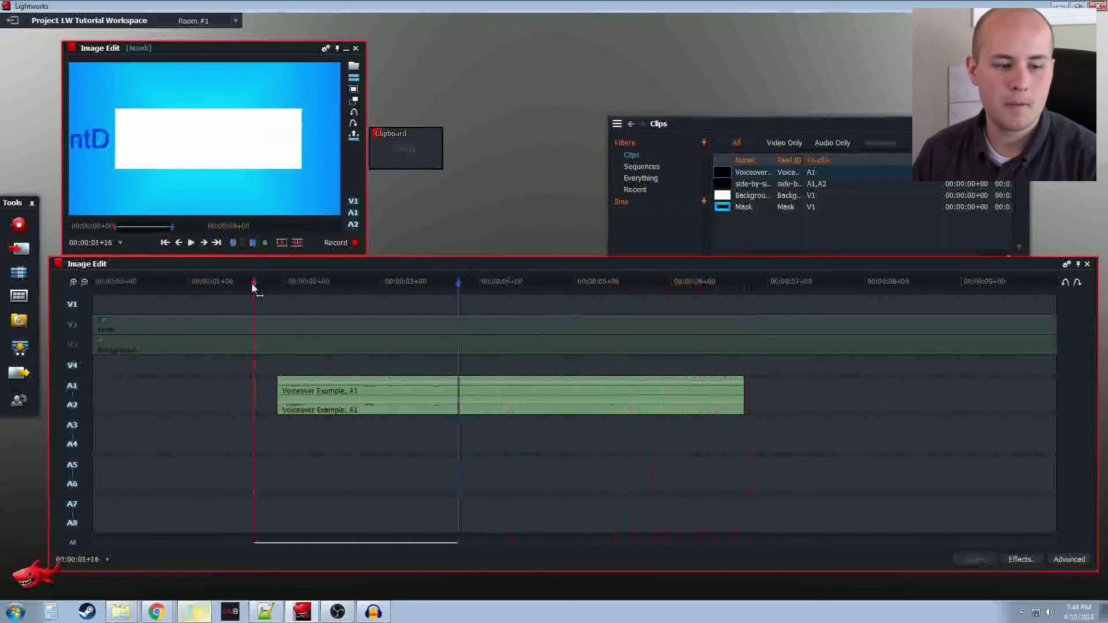
{"action": "left_click", "coordinate": [288, 244]}
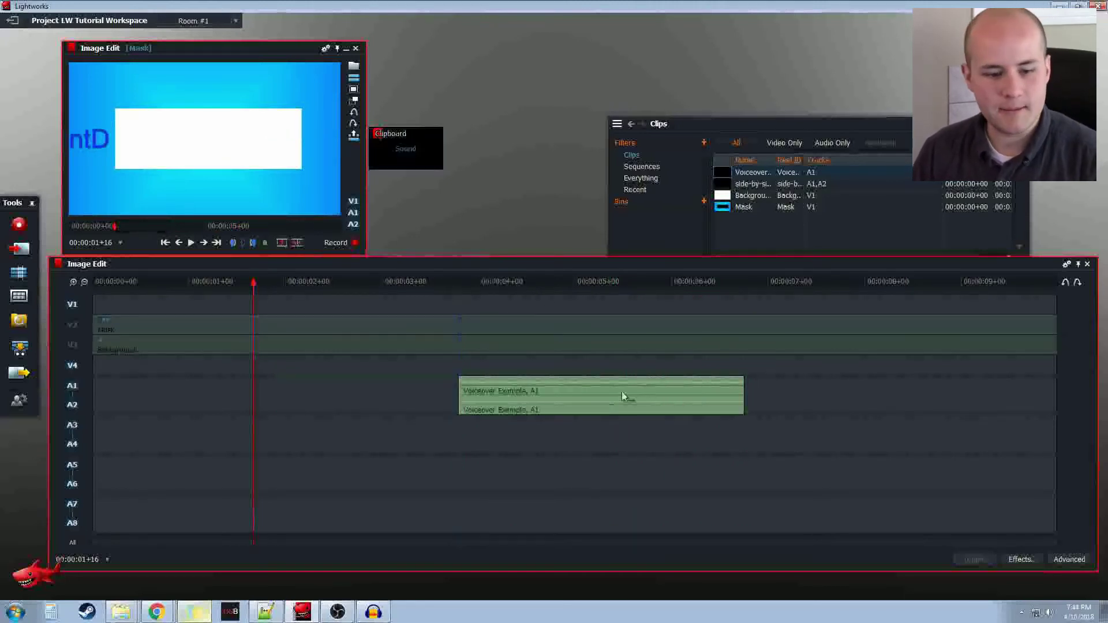
- Slide and trim the Voiceover clip edges so it starts near 00:00:00+12 and runs past ten seconds
{"action": "left_click_drag", "start_coordinate": [622, 391], "coordinate": [490, 396]}
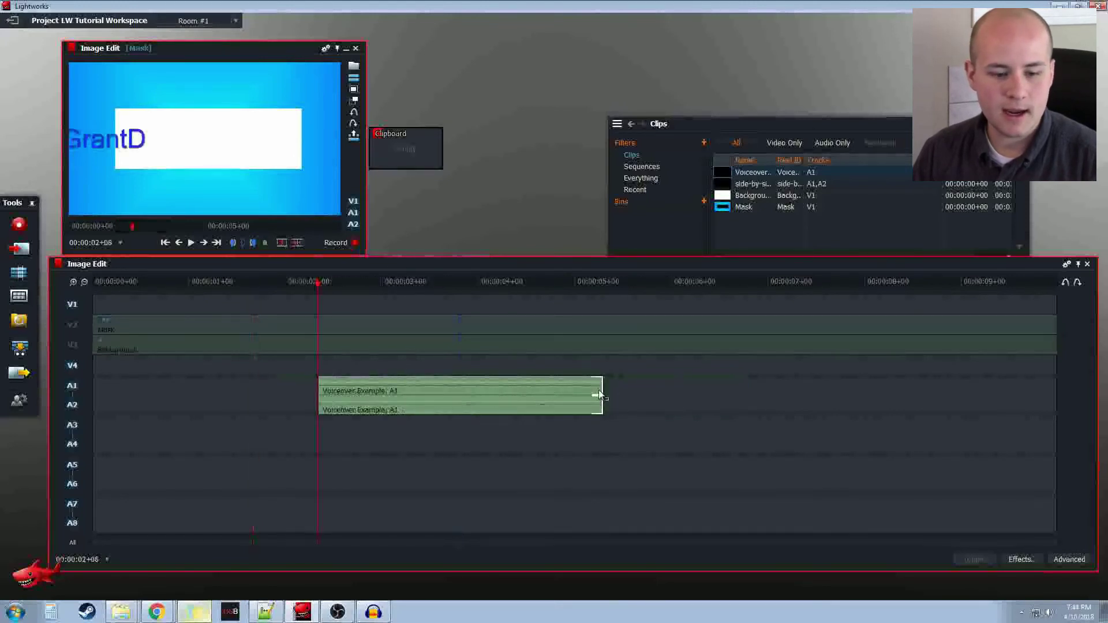
{"action": "left_click_drag", "start_coordinate": [603, 392], "coordinate": [899, 395]}
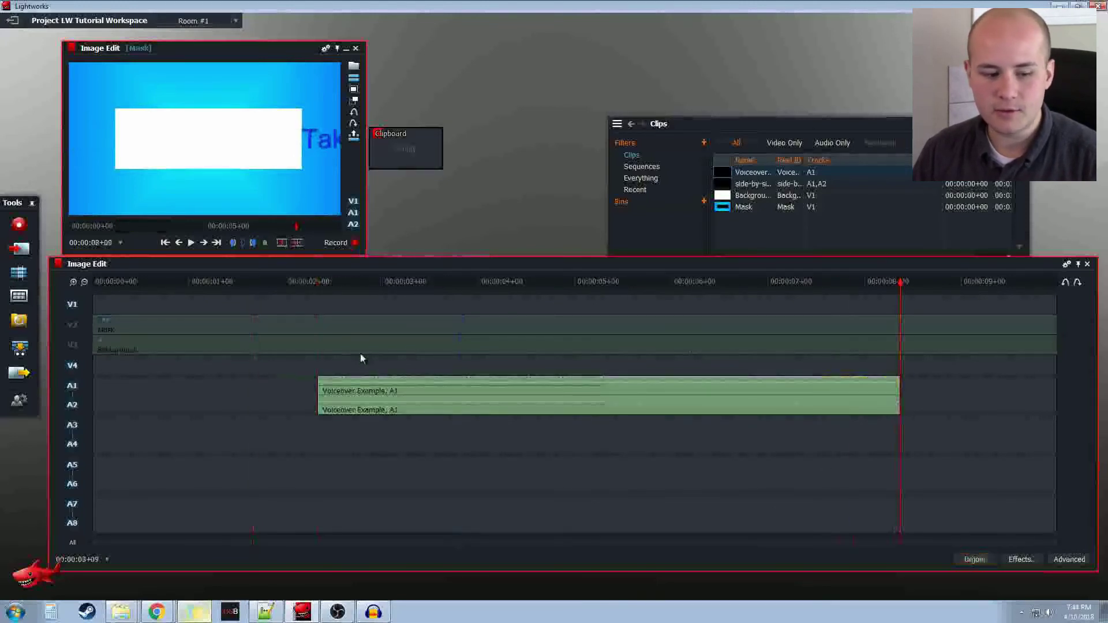
{"action": "left_click_drag", "start_coordinate": [450, 392], "coordinate": [640, 394]}
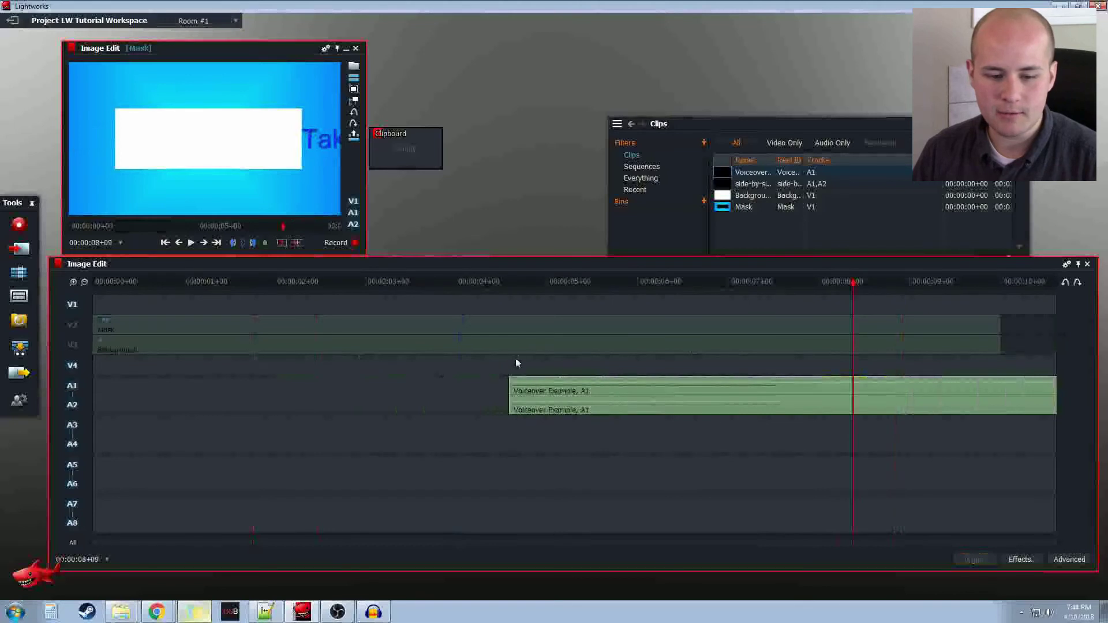
{"action": "left_click_drag", "start_coordinate": [508, 384], "coordinate": [139, 381]}
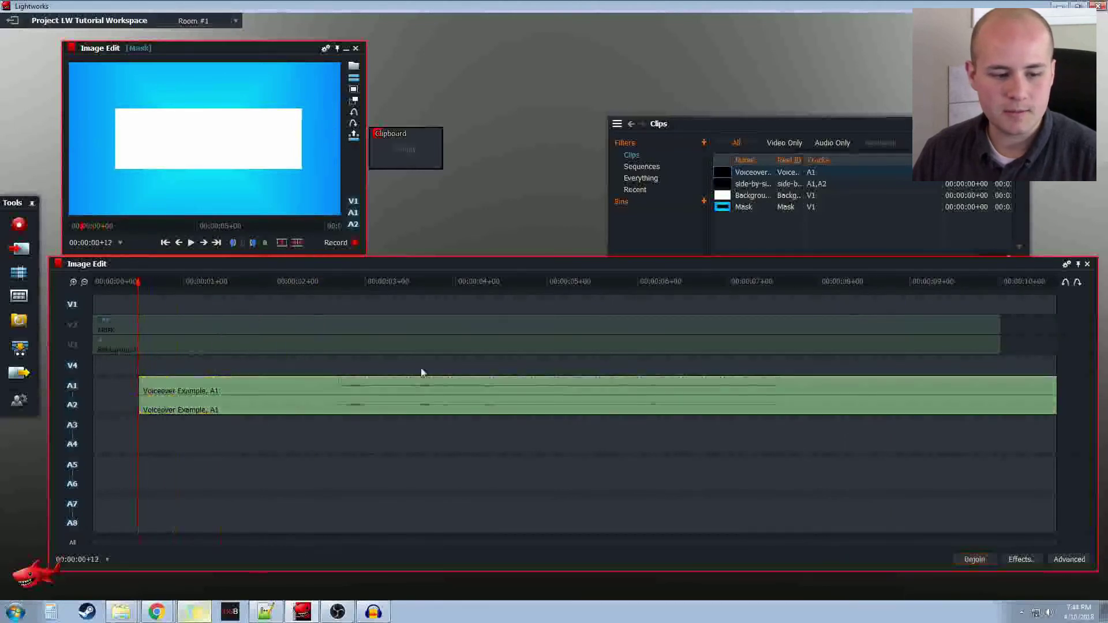
{"action": "left_click", "coordinate": [330, 280]}
{"action": "key", "text": "space"}
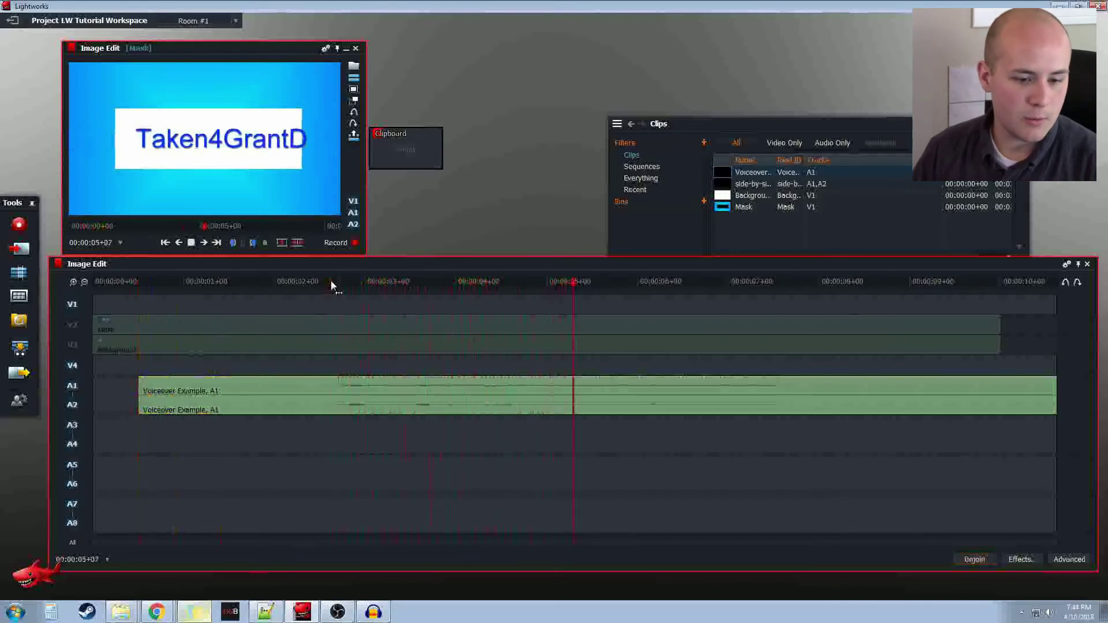
{"action": "key", "text": "space"}
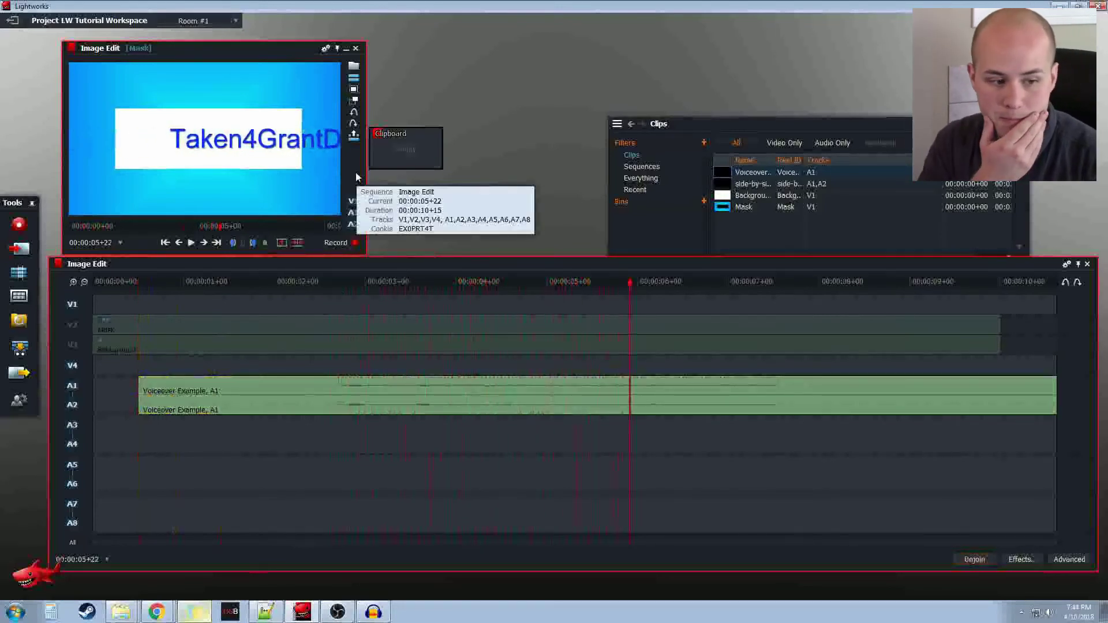
{"action": "left_click_drag", "start_coordinate": [377, 288], "coordinate": [332, 309]}
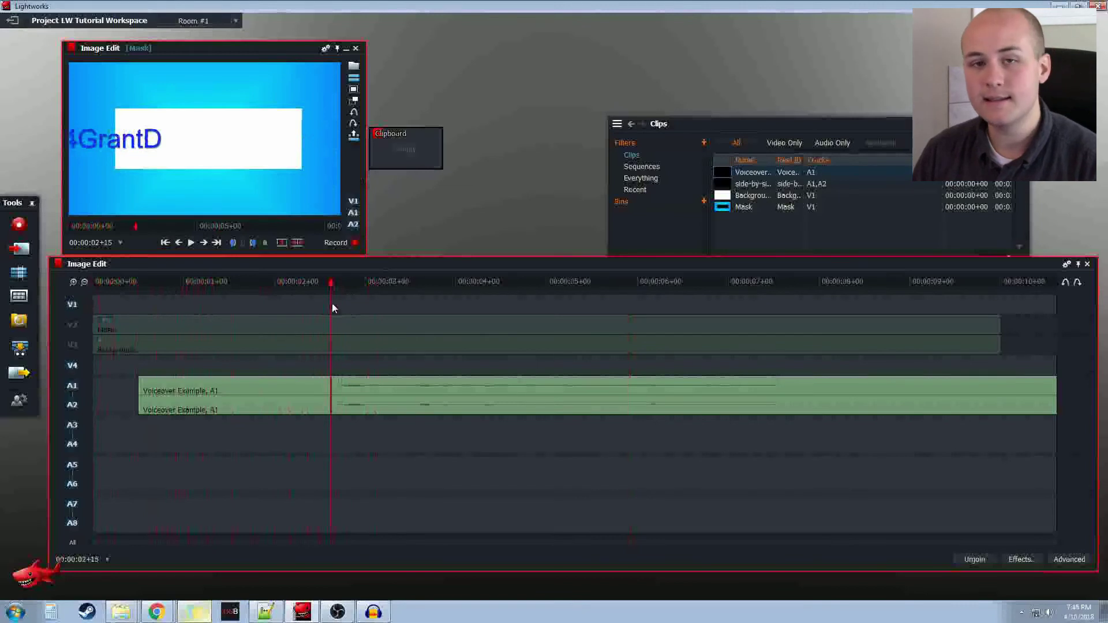